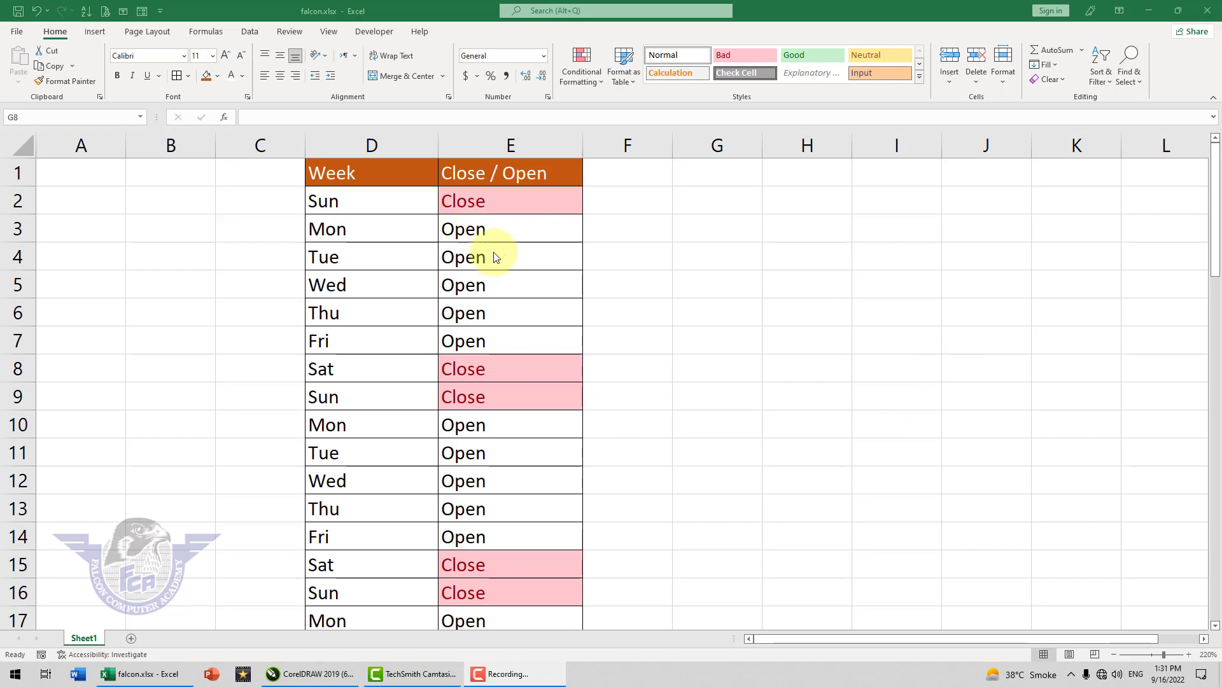
- Enter the heading Close/Open in cell F1, beside the existing Close / Open column
{"action": "scroll", "coordinate": [522, 502], "scroll_direction": "down", "scroll_amount": 7}
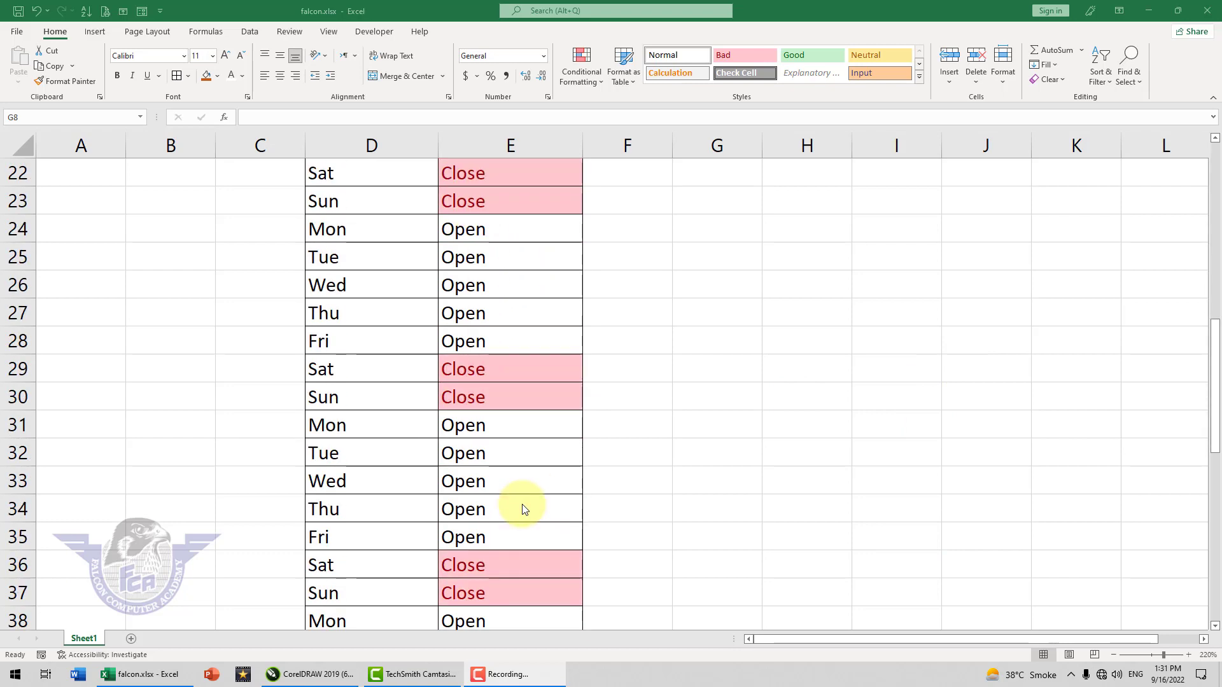
{"action": "scroll", "coordinate": [523, 505], "scroll_direction": "down", "scroll_amount": 9}
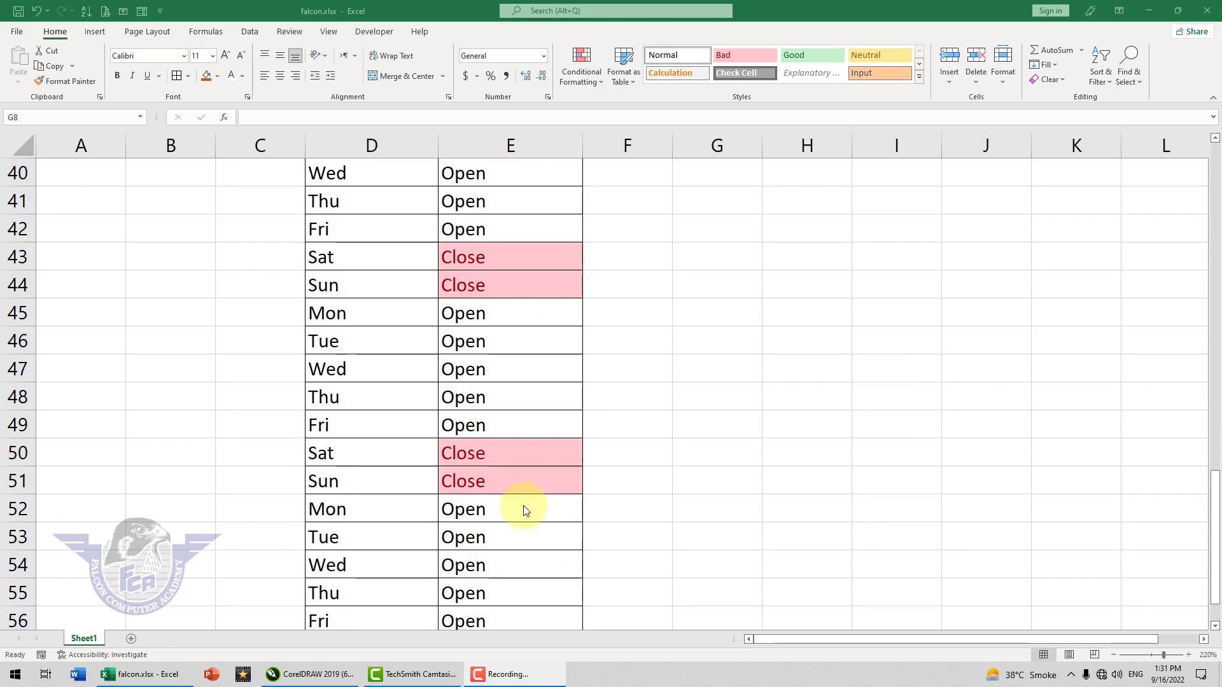
{"action": "scroll", "coordinate": [525, 509], "scroll_direction": "up", "scroll_amount": 16}
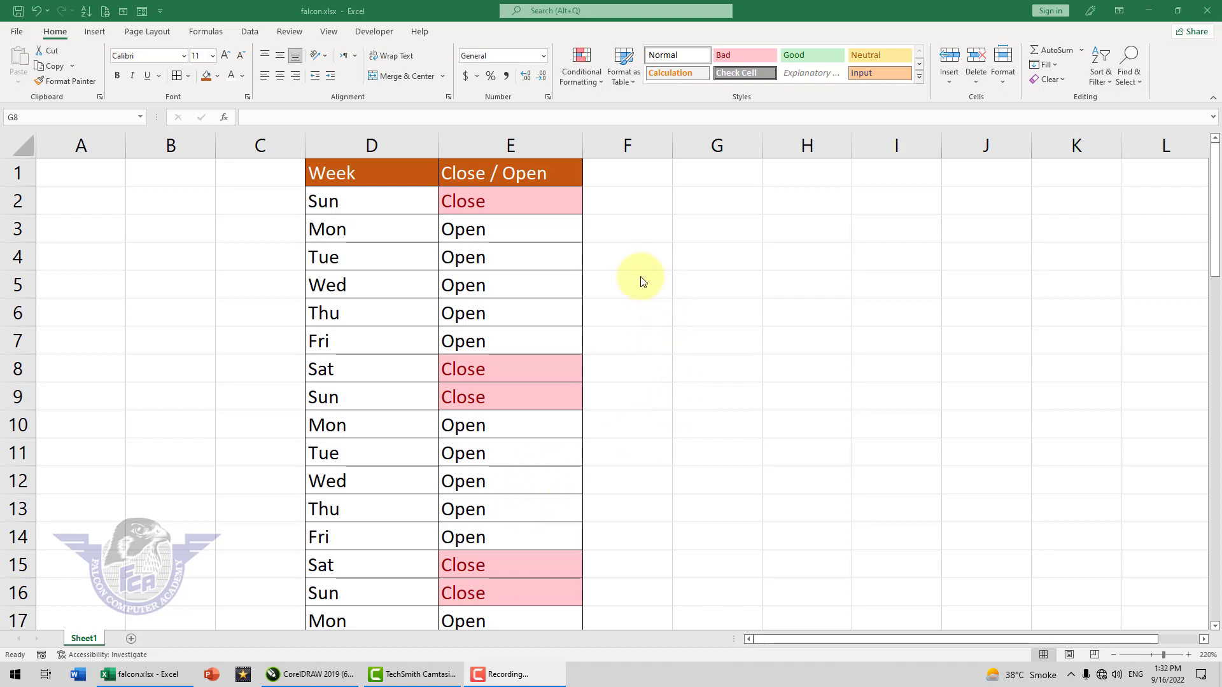
{"action": "left_click", "coordinate": [633, 181]}
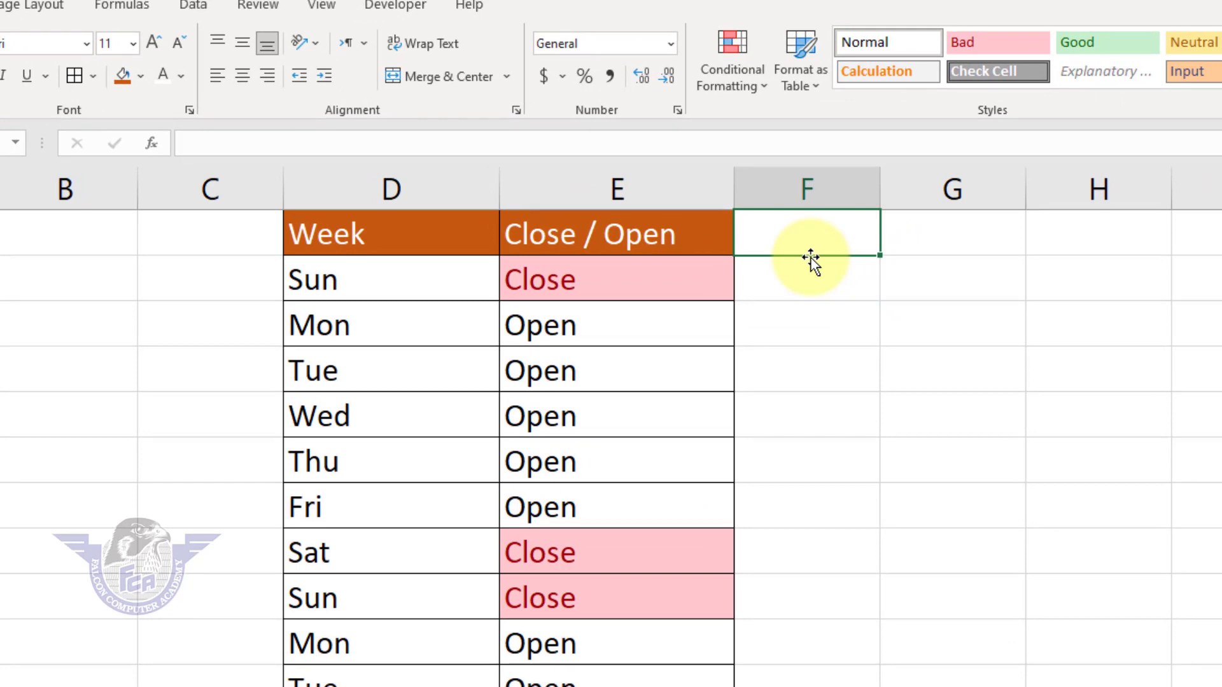
{"action": "type", "text": "CLose/"}
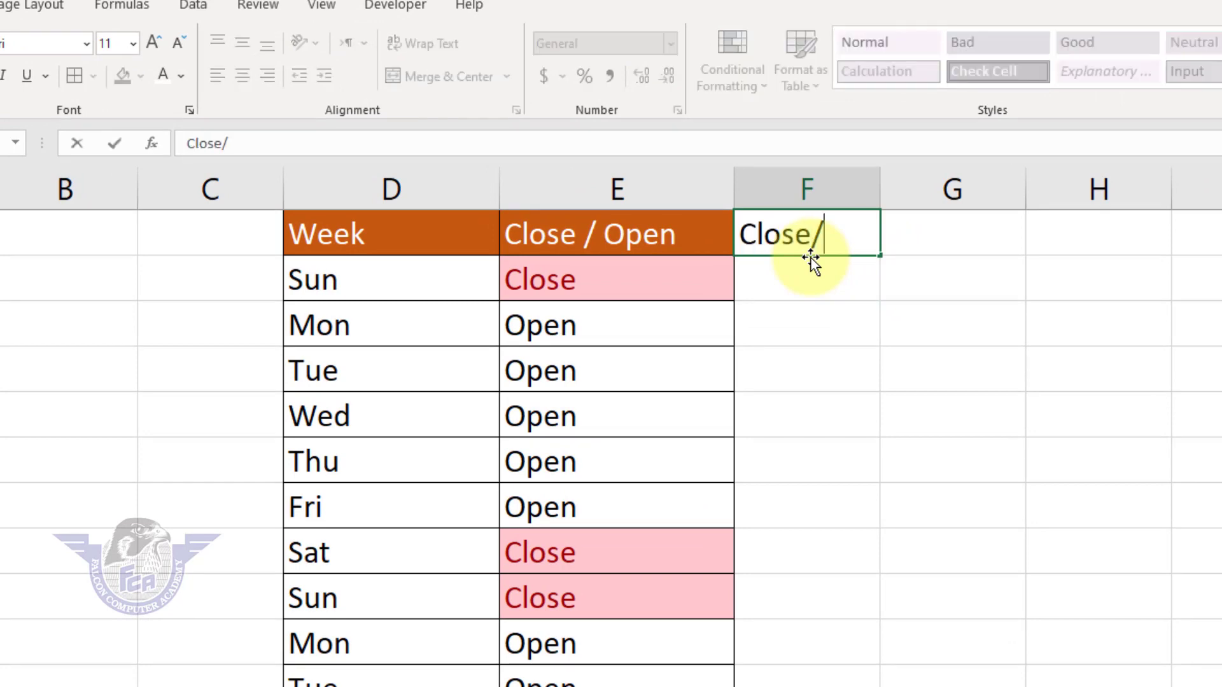
{"action": "type", "text": "Open"}
{"action": "key", "text": "Return"}
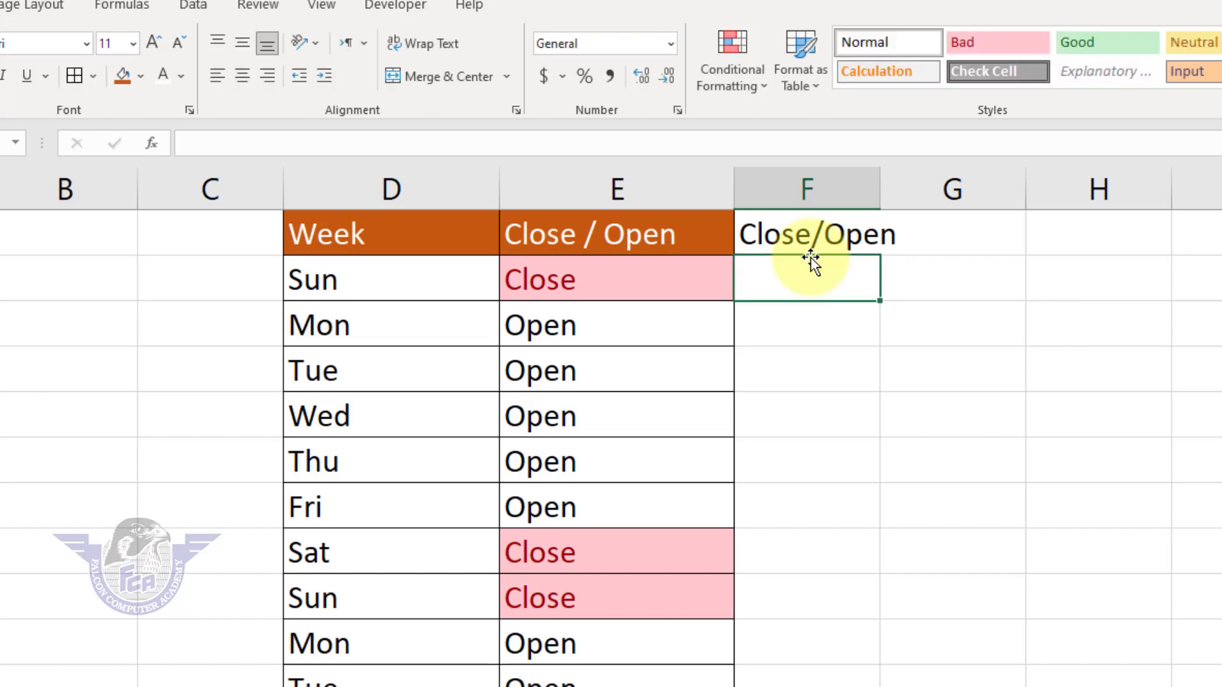
- Begin an IF formula in cell F2 whose OR condition tests whether D2 equals "Sun" or "Sat"
{"action": "type", "text": "="}
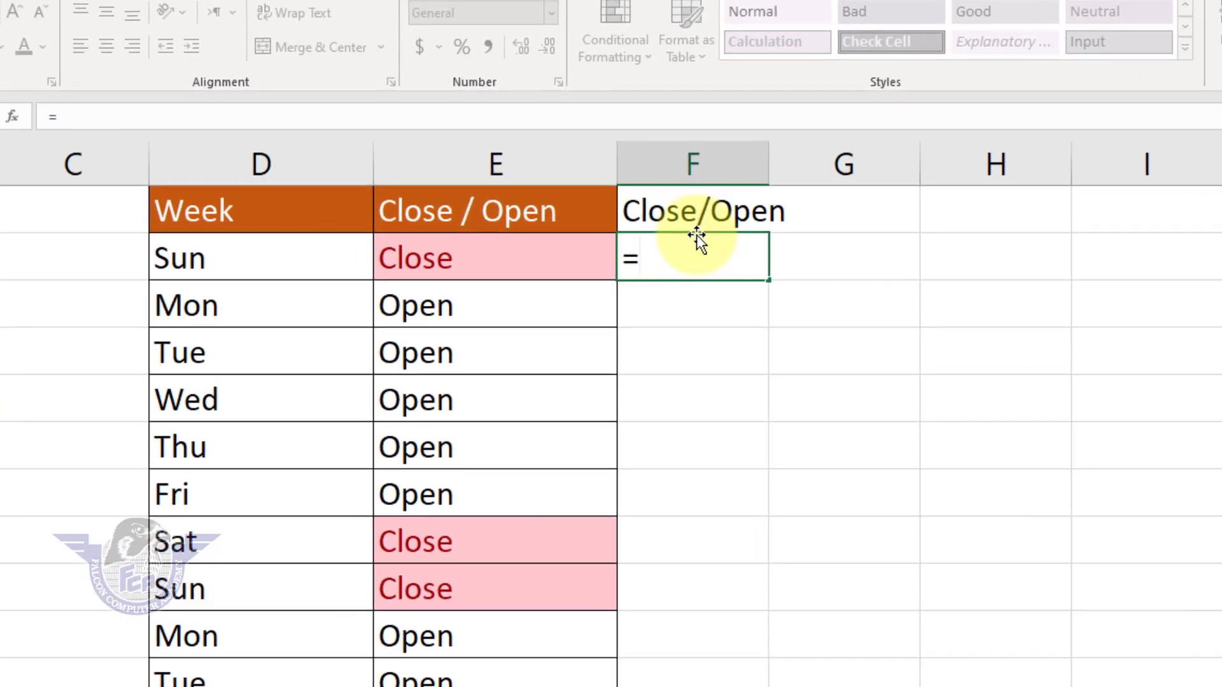
{"action": "type", "text": "if"}
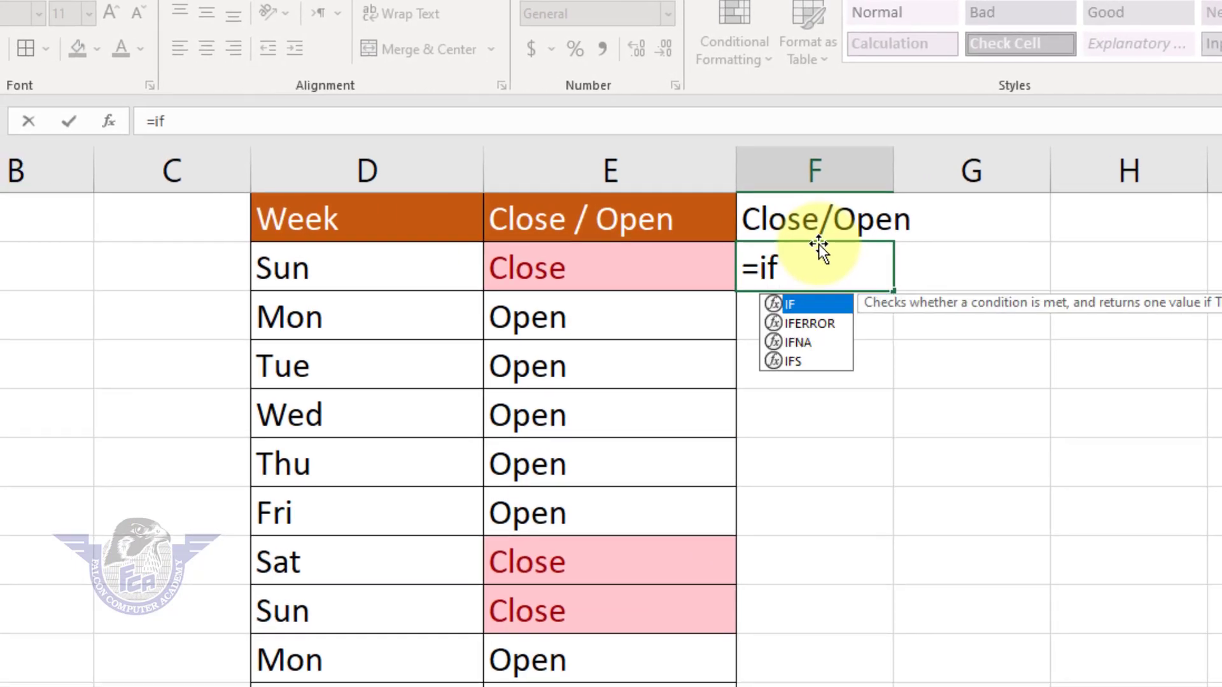
{"action": "type", "text": "("}
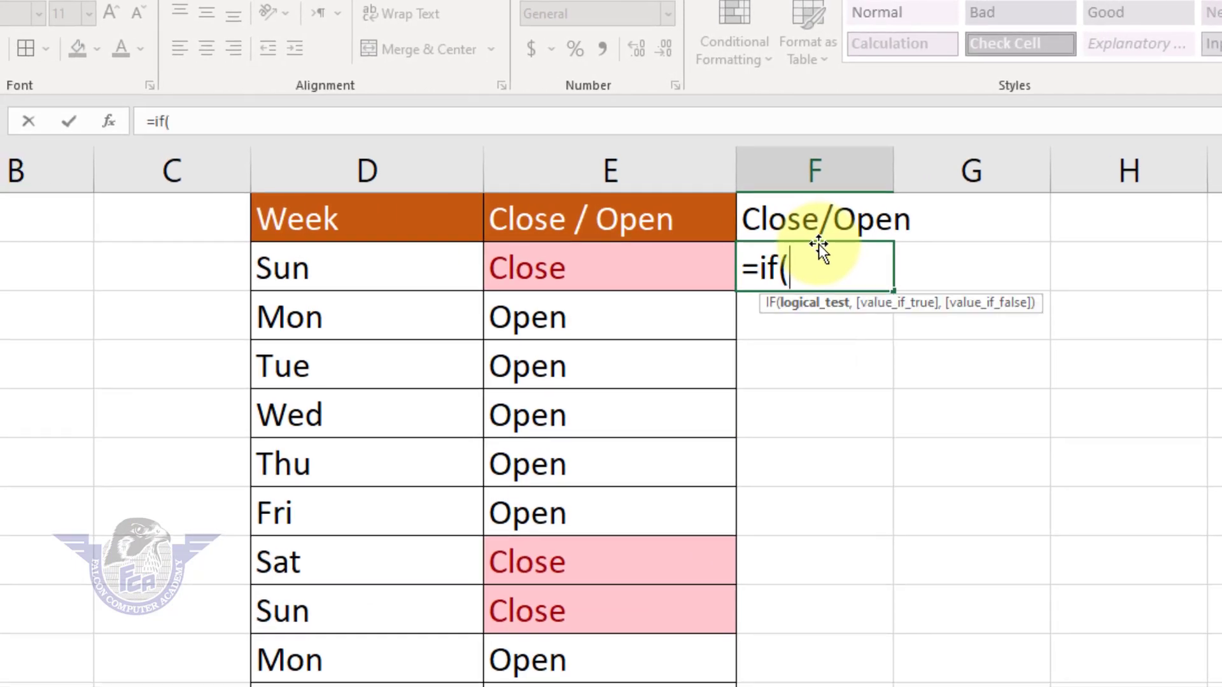
{"action": "type", "text": "or"}
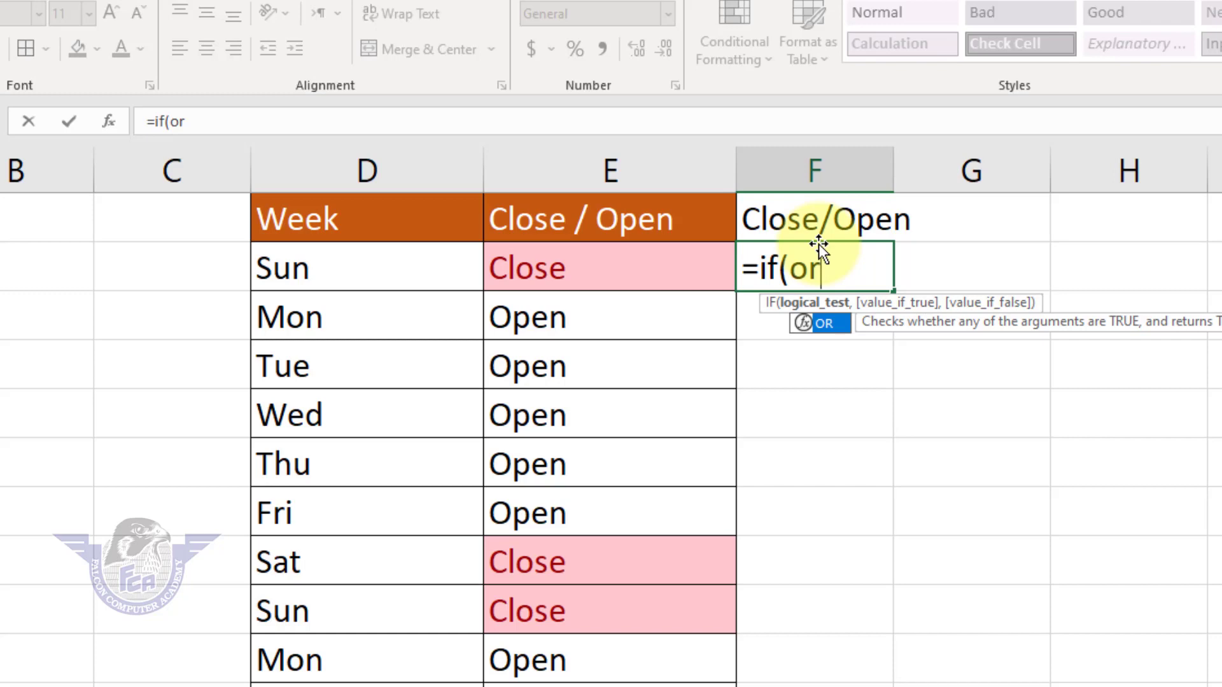
{"action": "type", "text": "("}
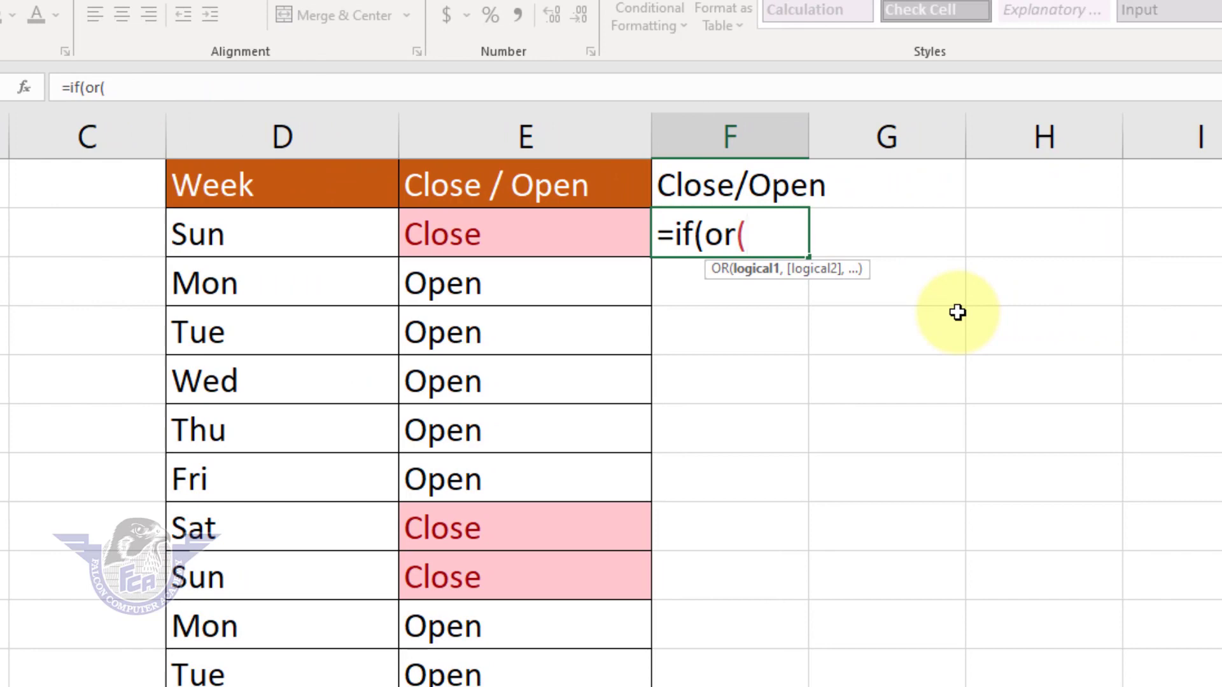
{"action": "left_click", "coordinate": [303, 231]}
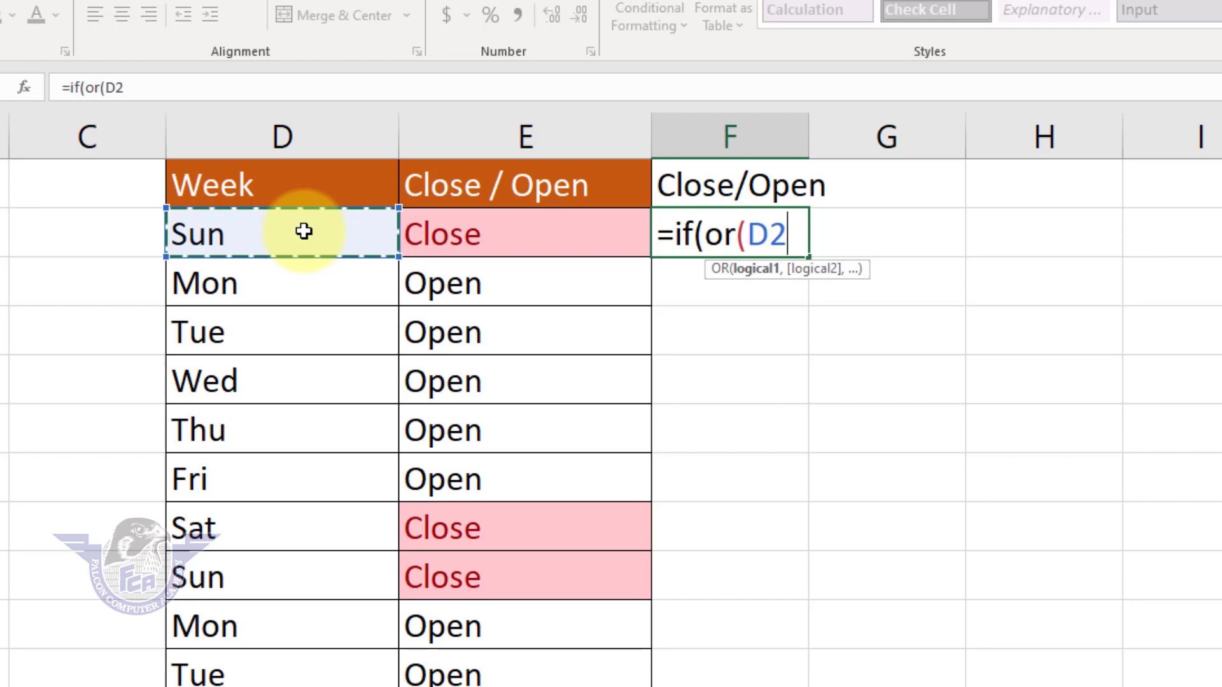
{"action": "type", "text": "="}
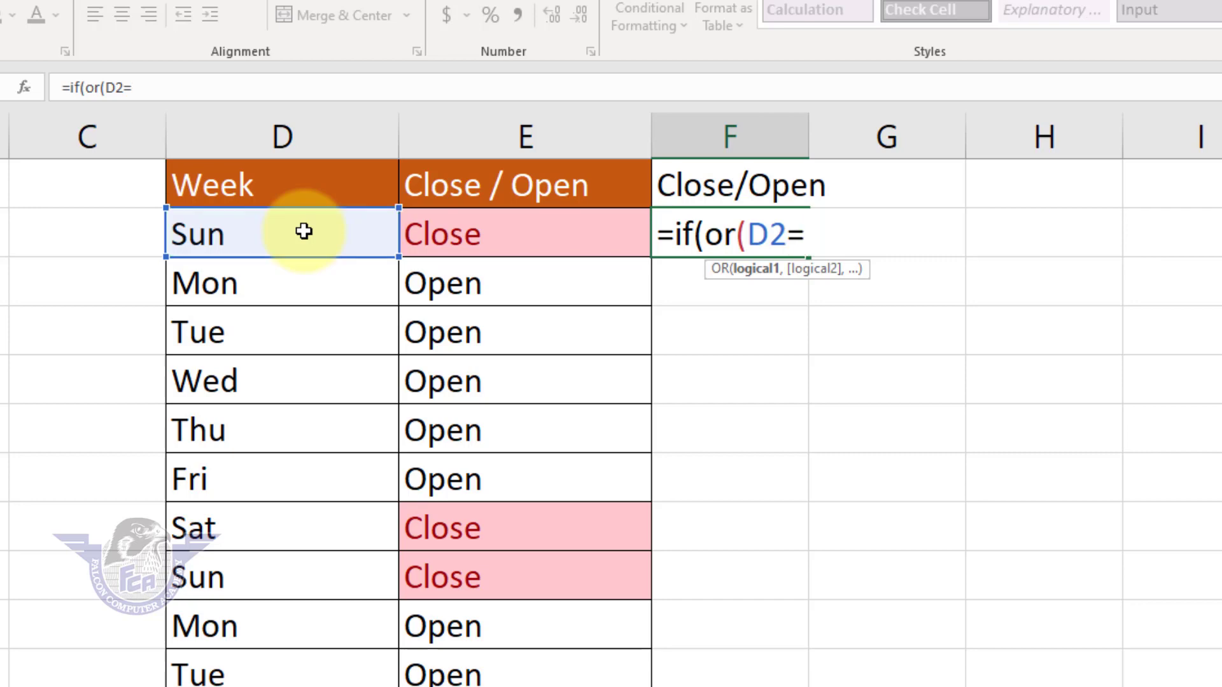
{"action": "type", "text": "\"Sun\""}
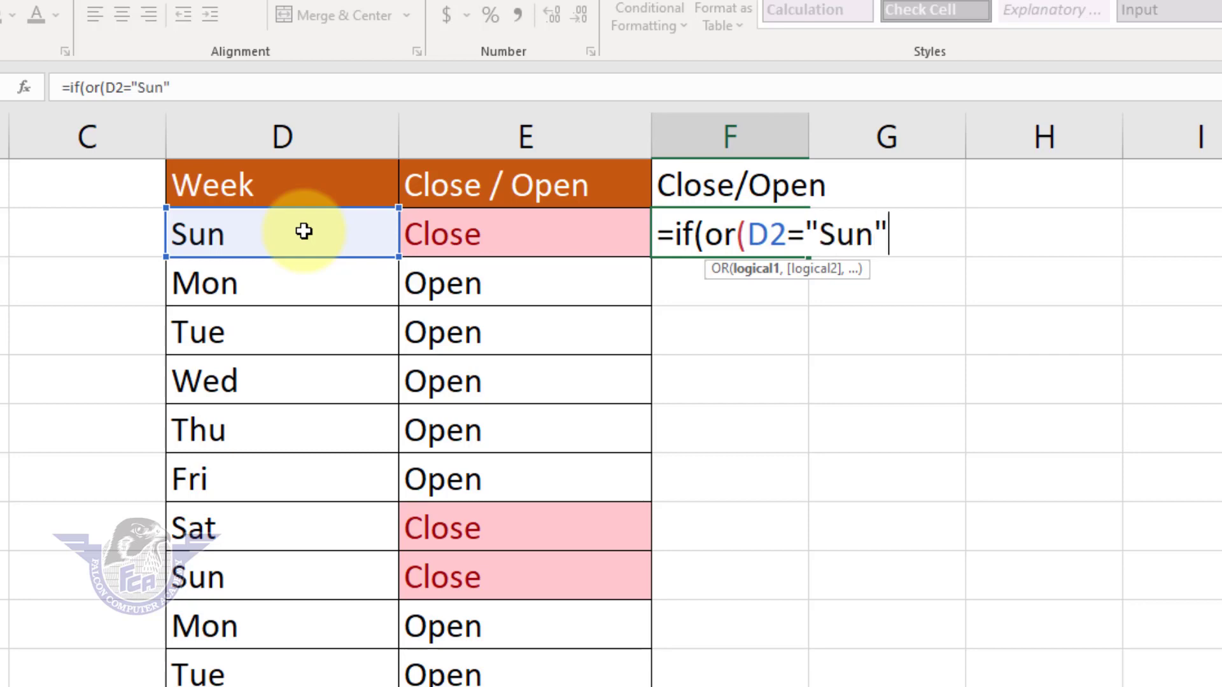
{"action": "type", "text": ","}
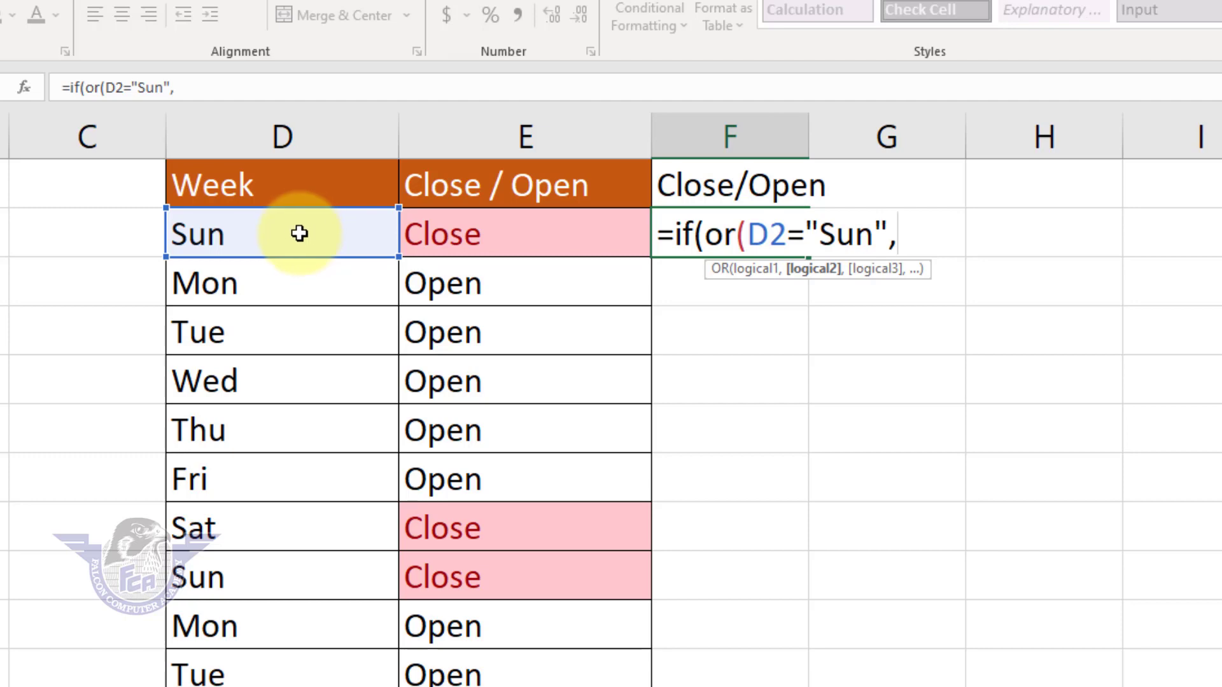
{"action": "left_click", "coordinate": [295, 236]}
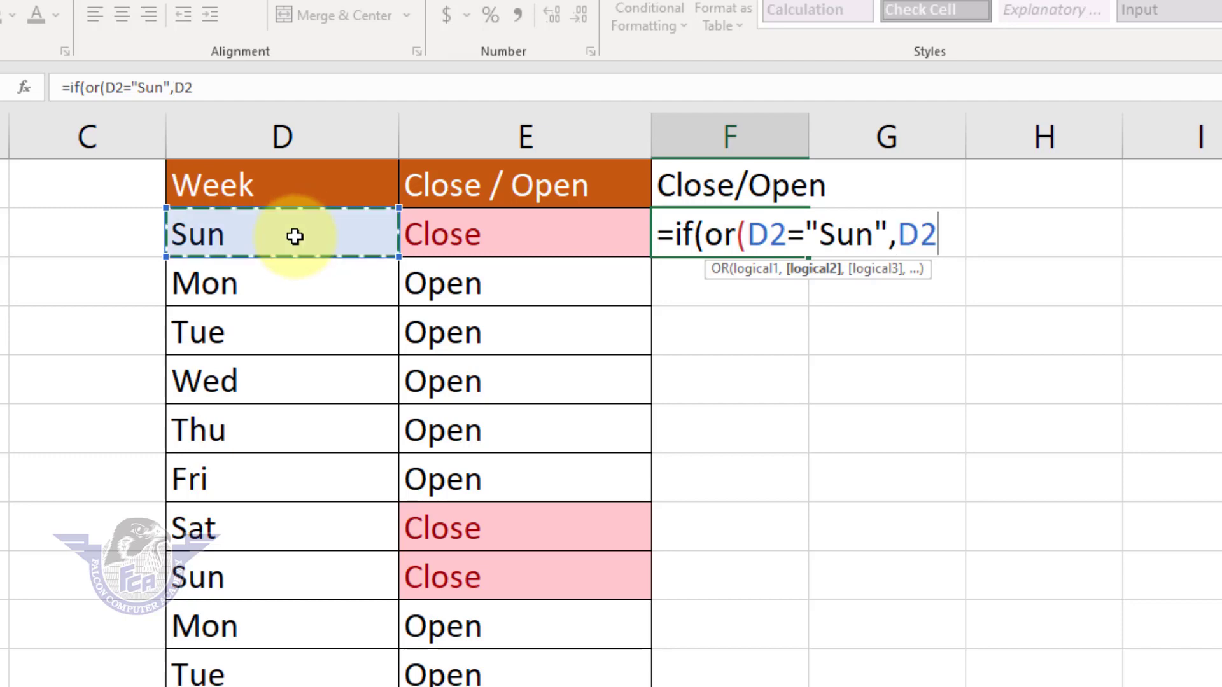
{"action": "type", "text": "="}
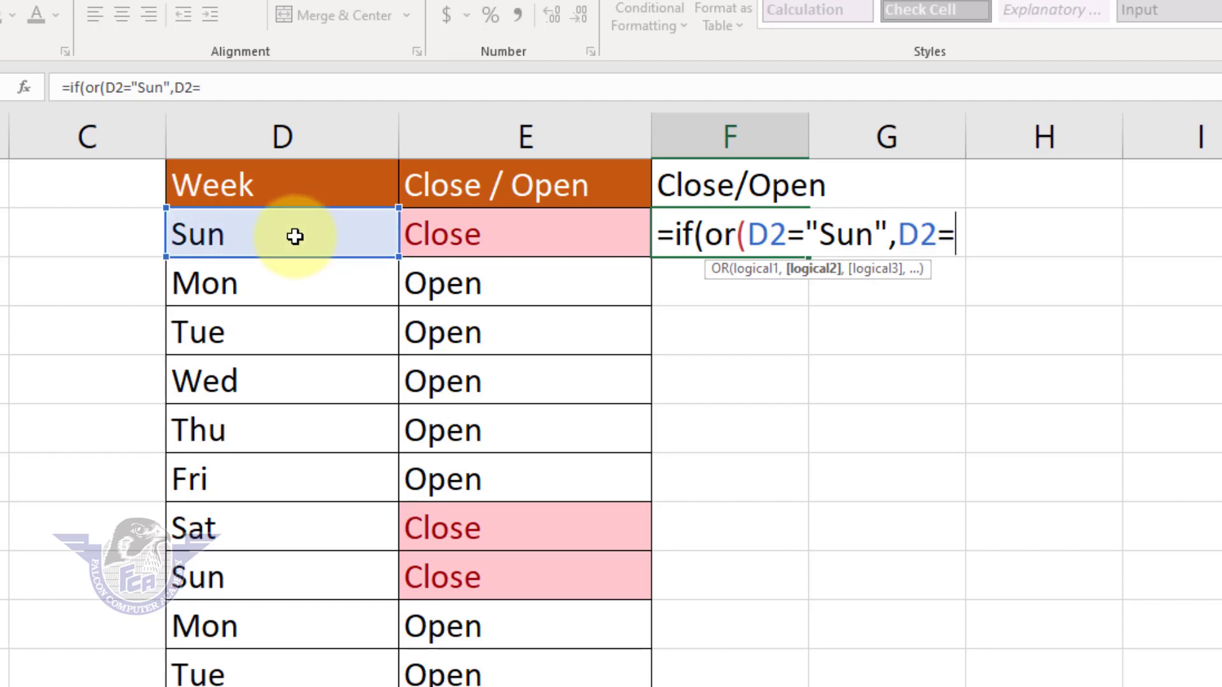
{"action": "type", "text": "\"Sat\""}
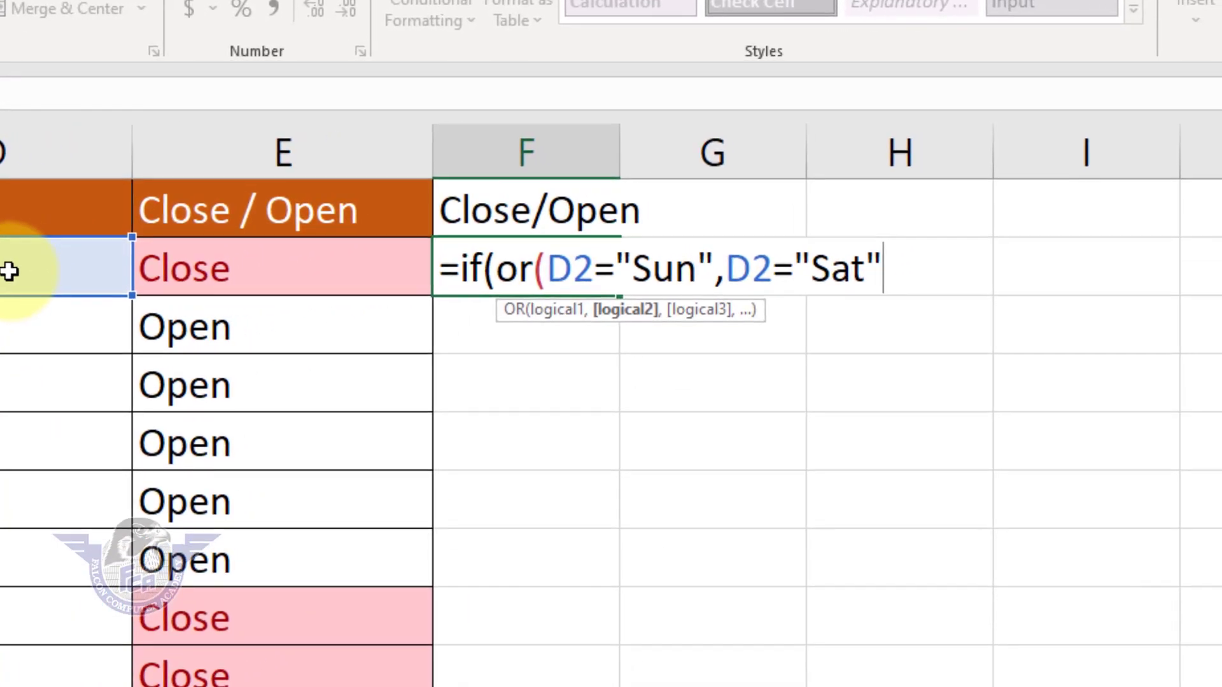
{"action": "type", "text": "),"}
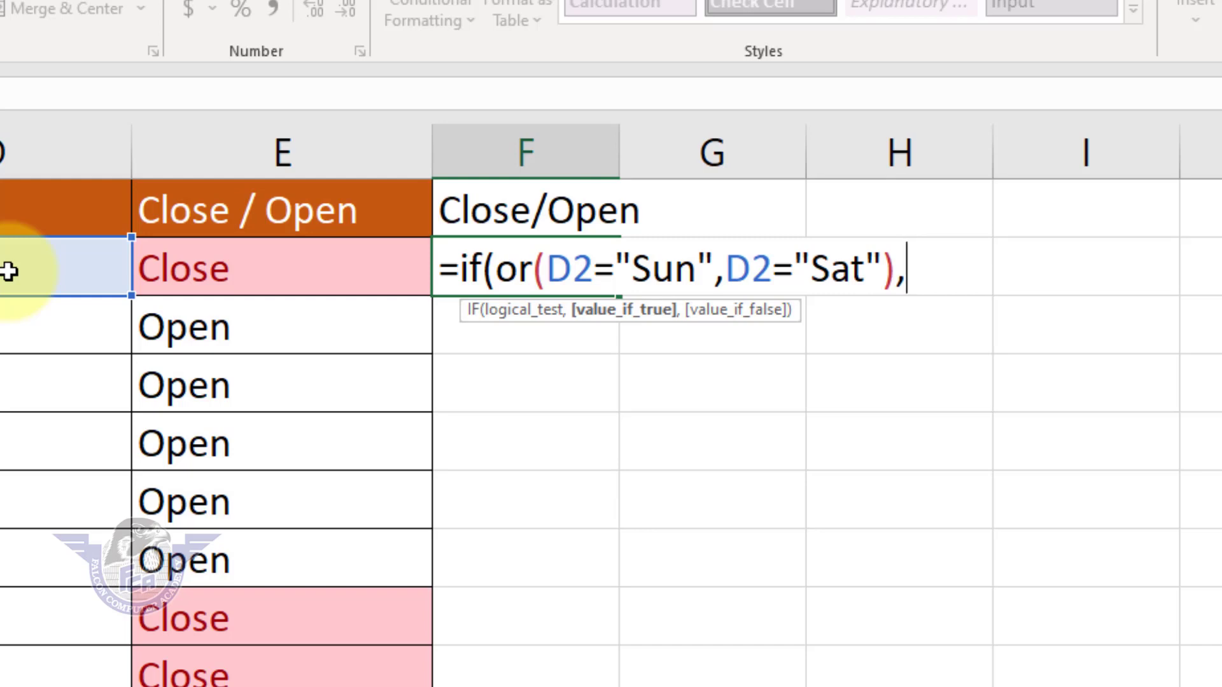
- Complete the F2 formula so it returns "Close" when the condition is true and "Open" when it is false
{"action": "type", "text": "\""}
{"action": "type", "text": "Close\""}
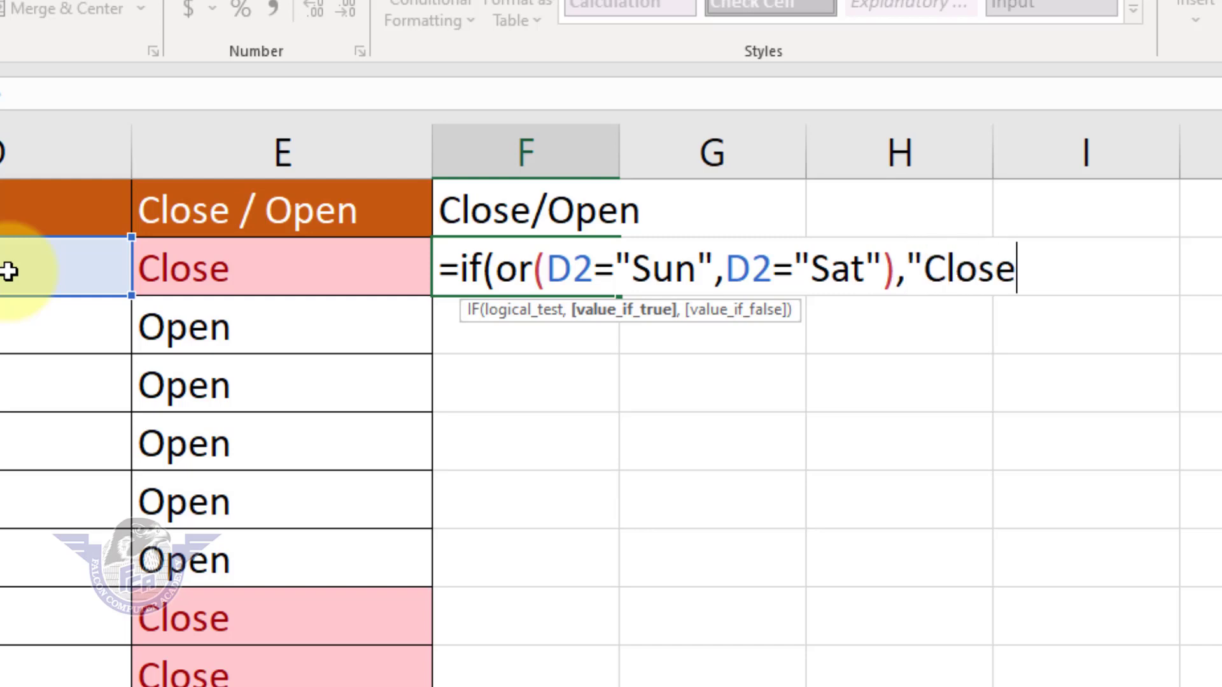
{"action": "type", "text": ",\""}
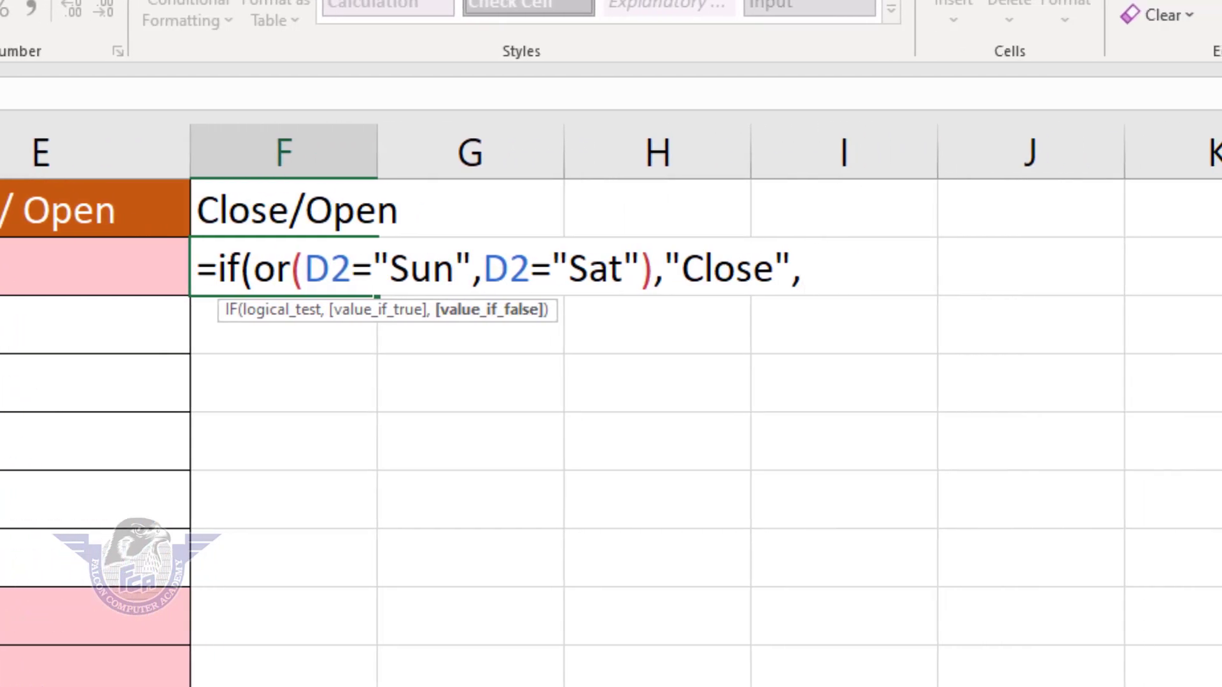
{"action": "type", "text": "Open"}
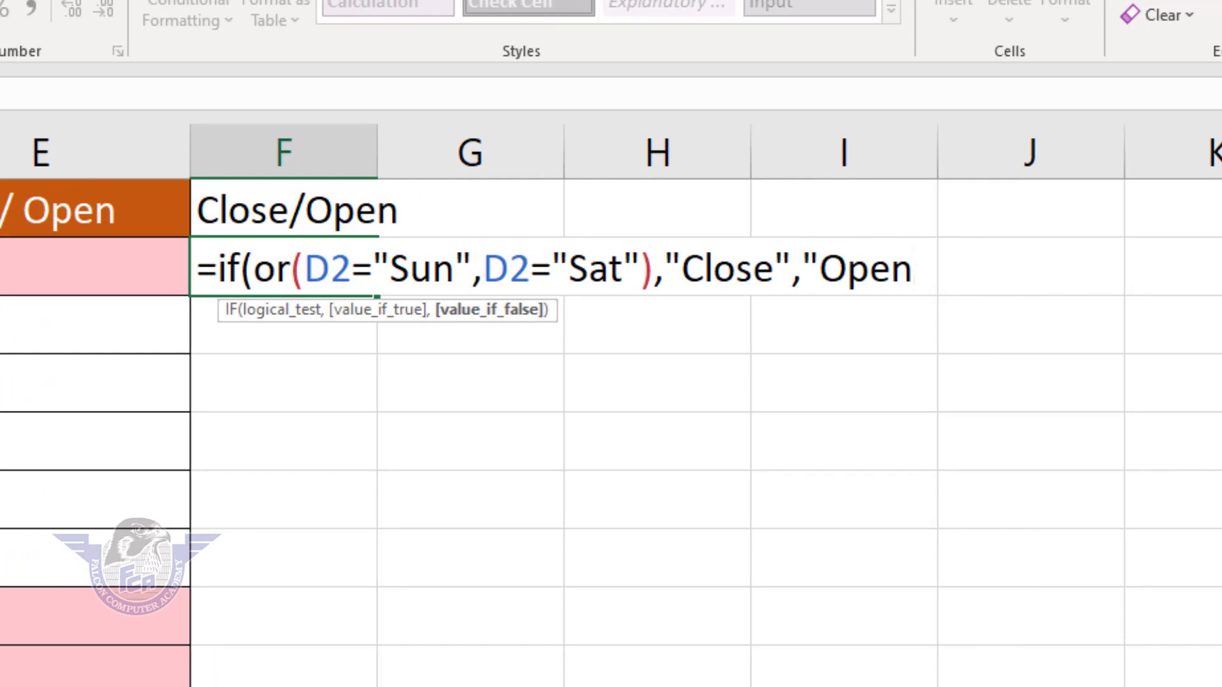
{"action": "type", "text": " \")"}
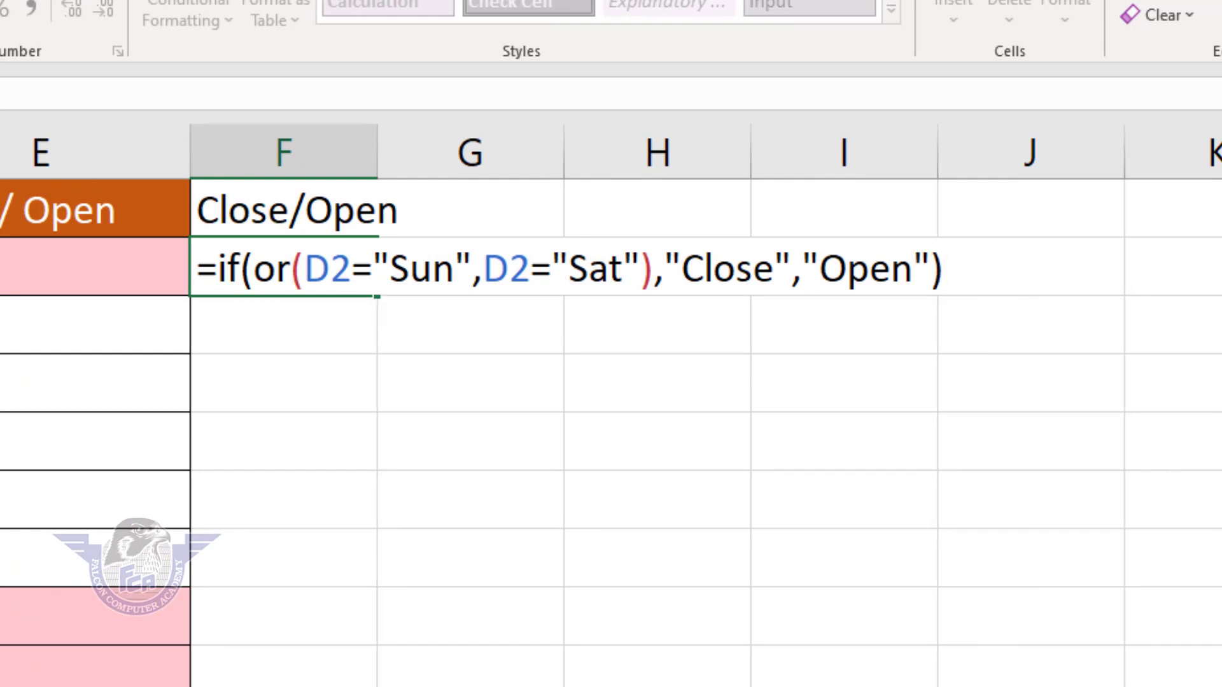
{"action": "key", "text": "Return"}
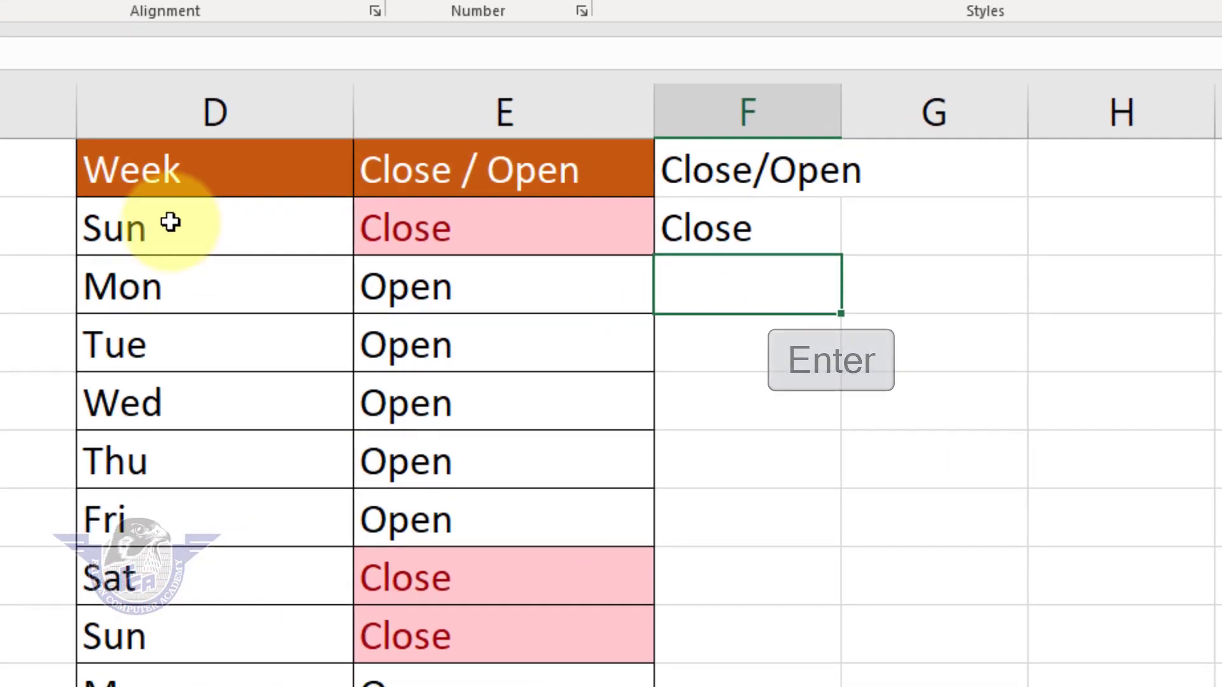
- Fill the formula in F2 down through cell F17
{"action": "left_click", "coordinate": [809, 228]}
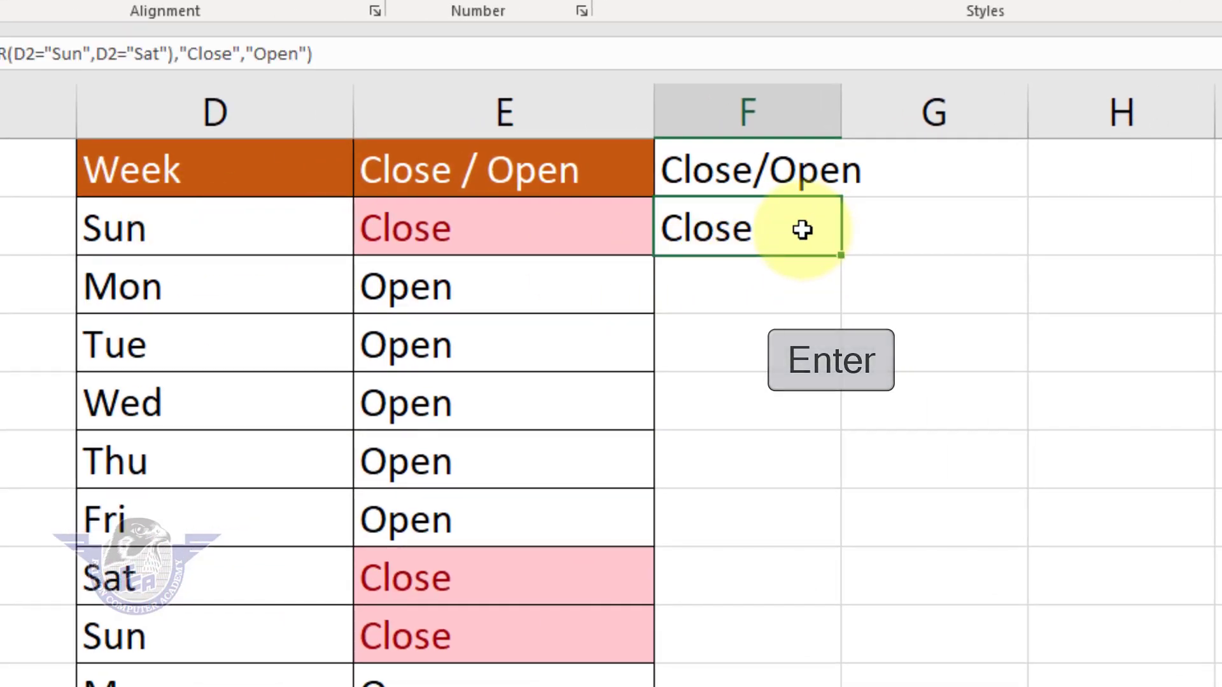
{"action": "left_click_drag", "start_coordinate": [844, 261], "coordinate": [792, 686]}
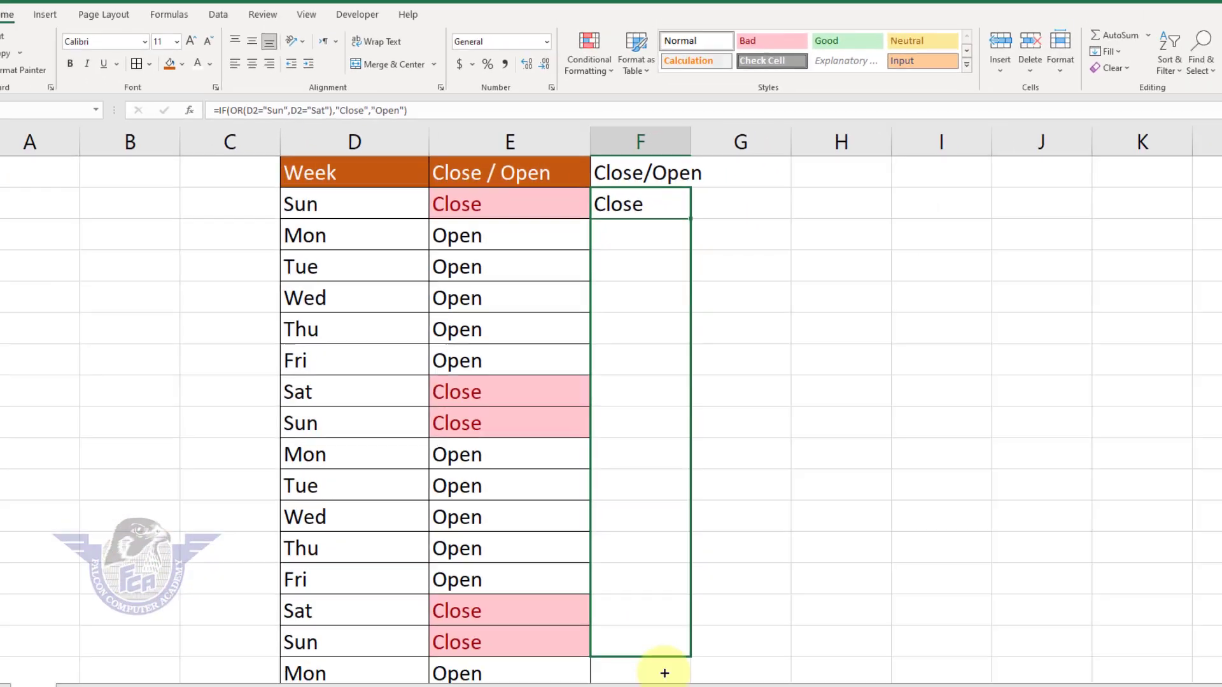
{"action": "left_click_drag", "start_coordinate": [664, 674], "coordinate": [666, 676]}
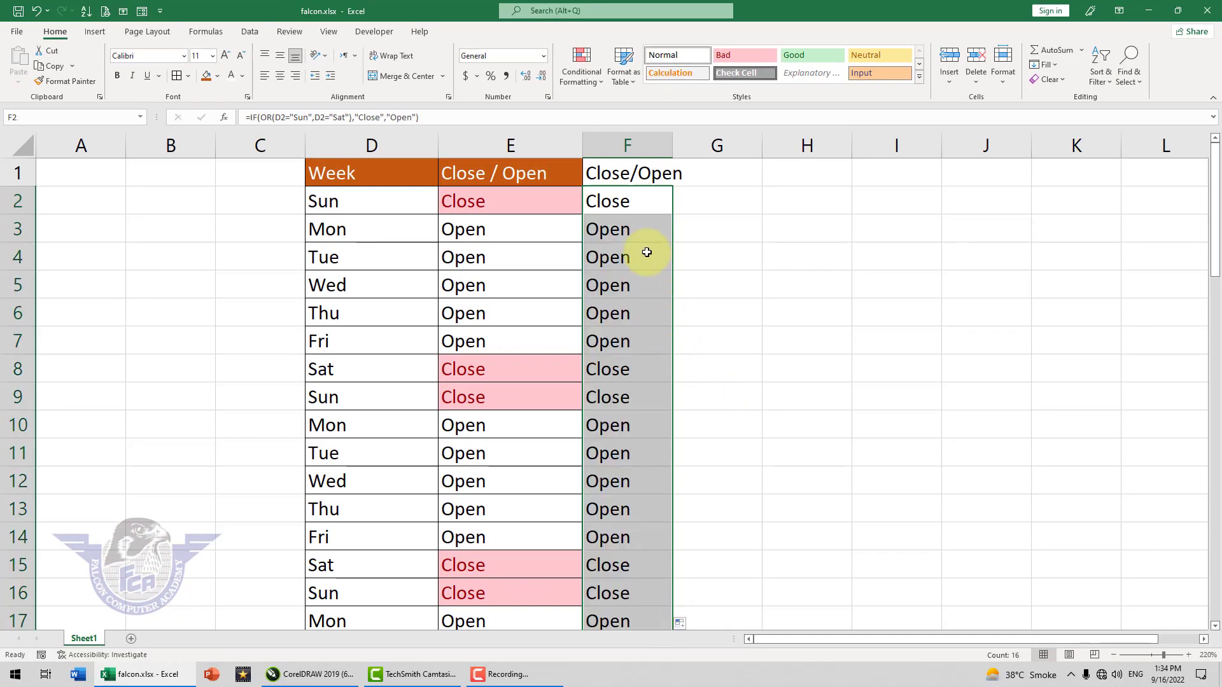
- Compare the formula results in column F with the weekday and existing Close / Open entries for the Sat and Sun rows
{"action": "left_click", "coordinate": [624, 200]}
{"action": "left_click", "coordinate": [398, 203]}
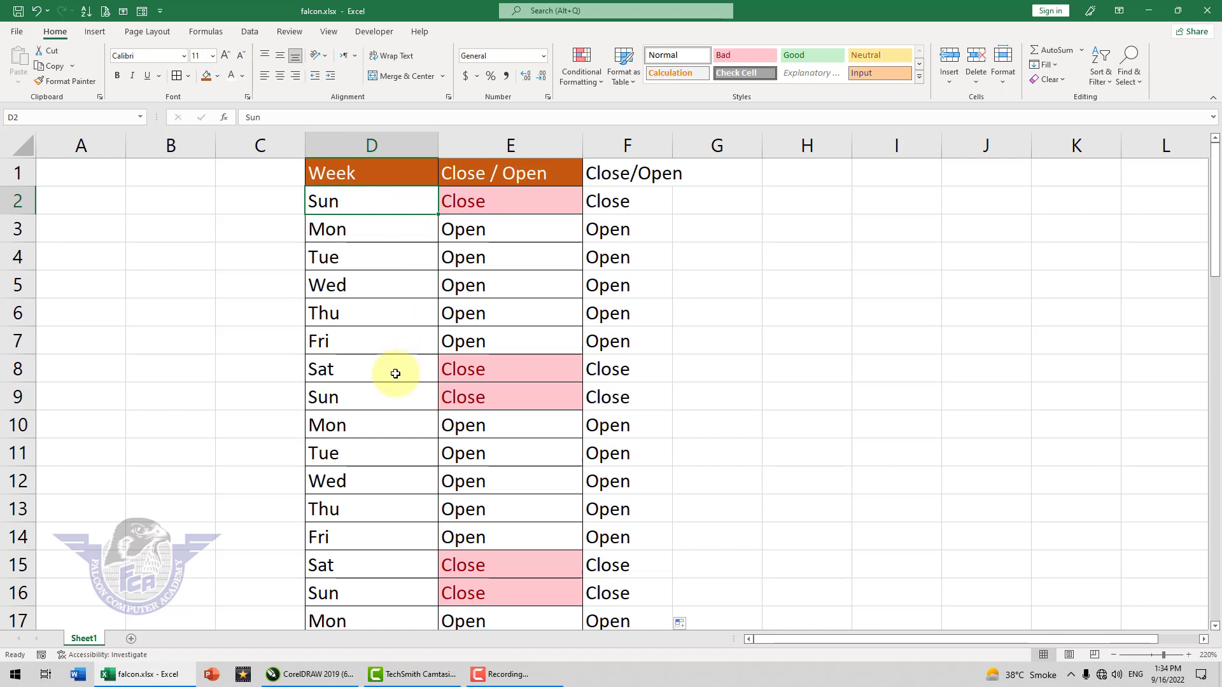
{"action": "left_click_drag", "start_coordinate": [401, 373], "coordinate": [614, 360]}
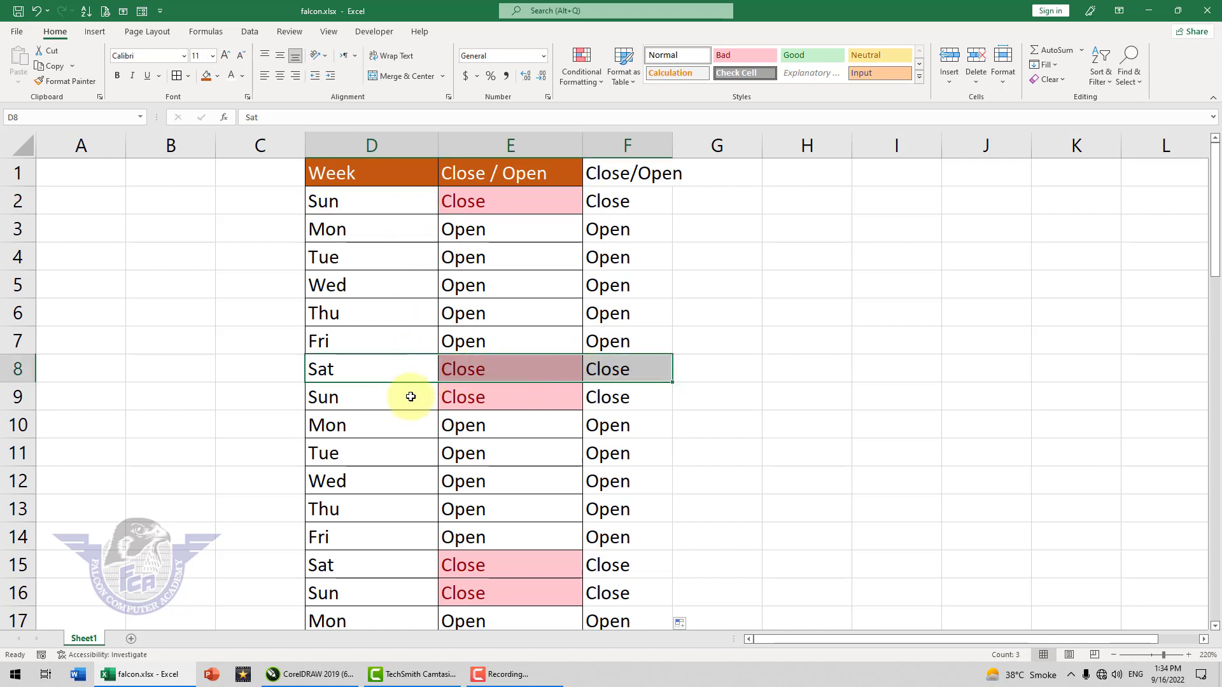
{"action": "left_click_drag", "start_coordinate": [371, 402], "coordinate": [617, 396]}
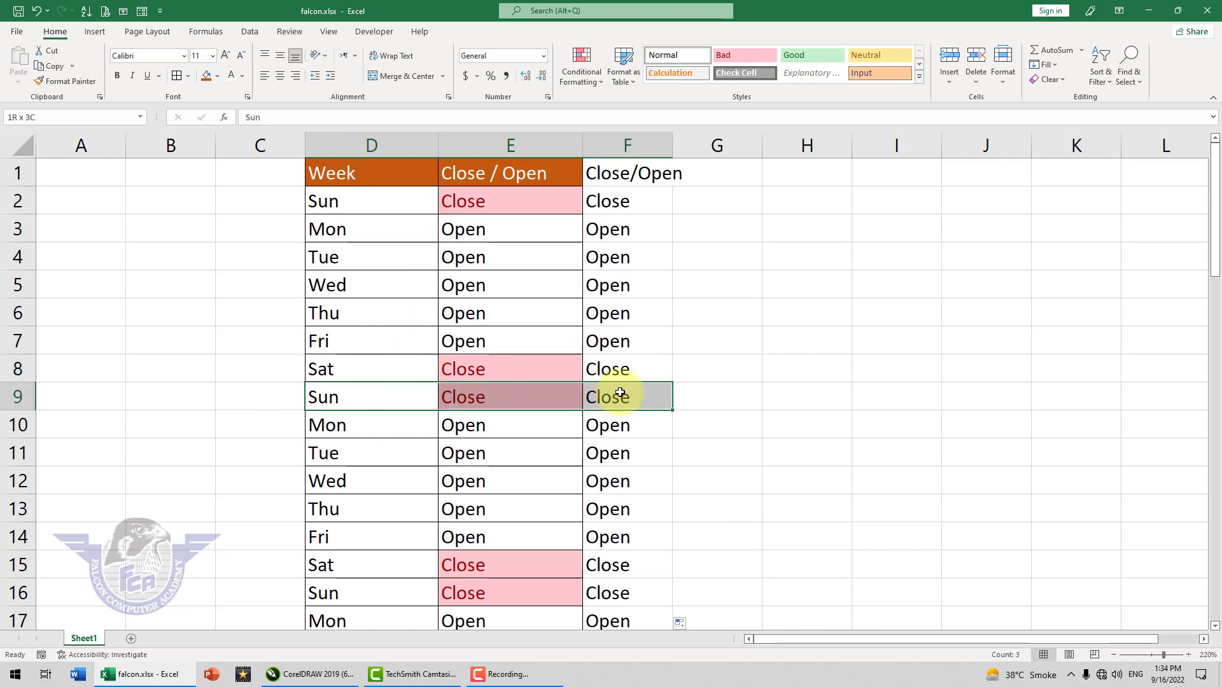
{"action": "left_click_drag", "start_coordinate": [373, 565], "coordinate": [632, 587]}
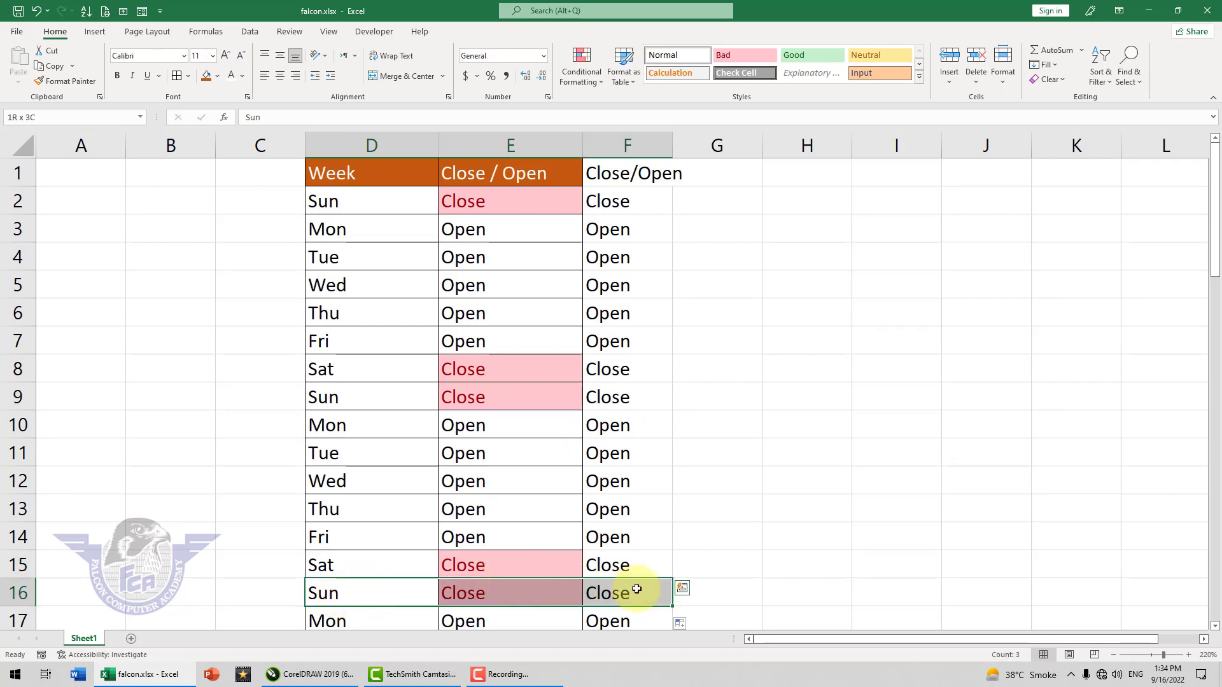
{"action": "left_click", "coordinate": [607, 391]}
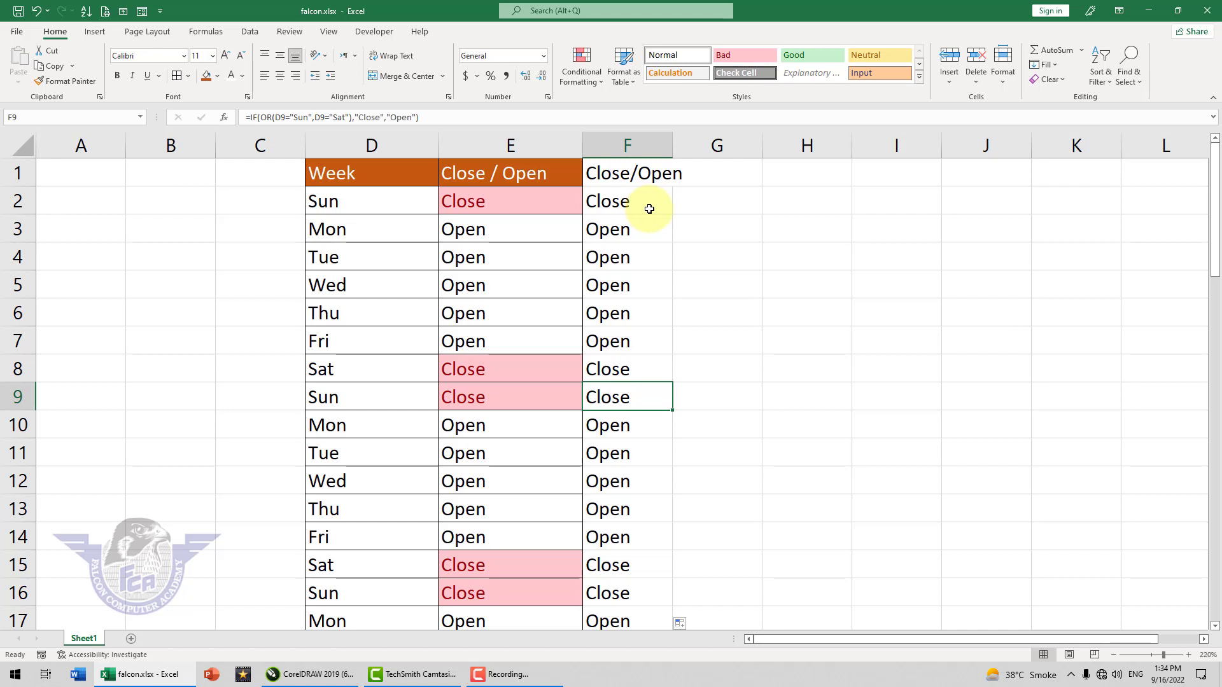
- Start a Text That Contains highlight rule for cells F2 through F17, matching the text "close"
{"action": "left_click_drag", "start_coordinate": [649, 208], "coordinate": [647, 615]}
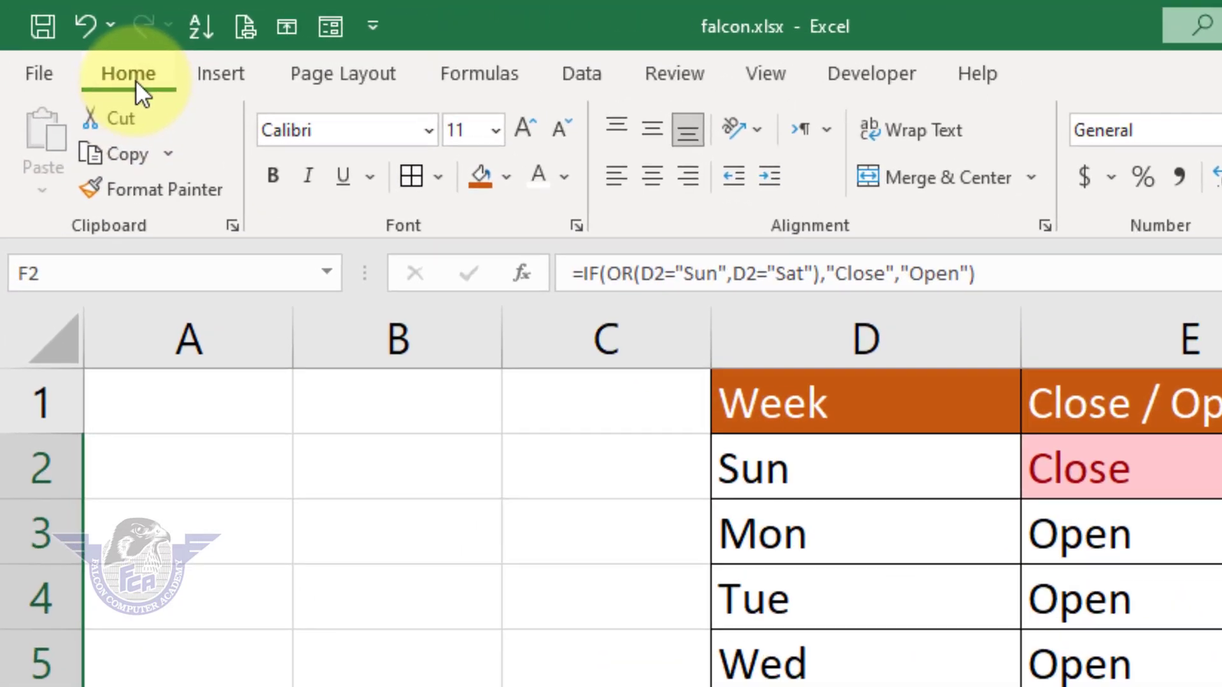
{"action": "left_click", "coordinate": [1122, 187]}
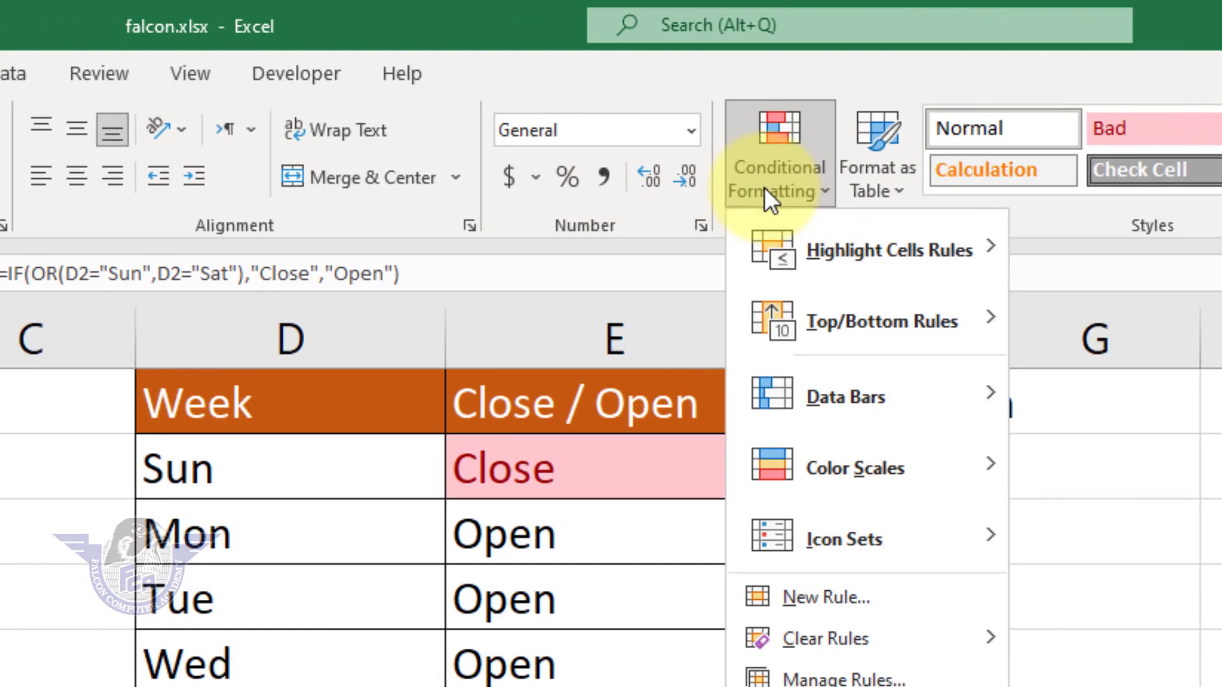
{"action": "mouse_move", "coordinate": [834, 252]}
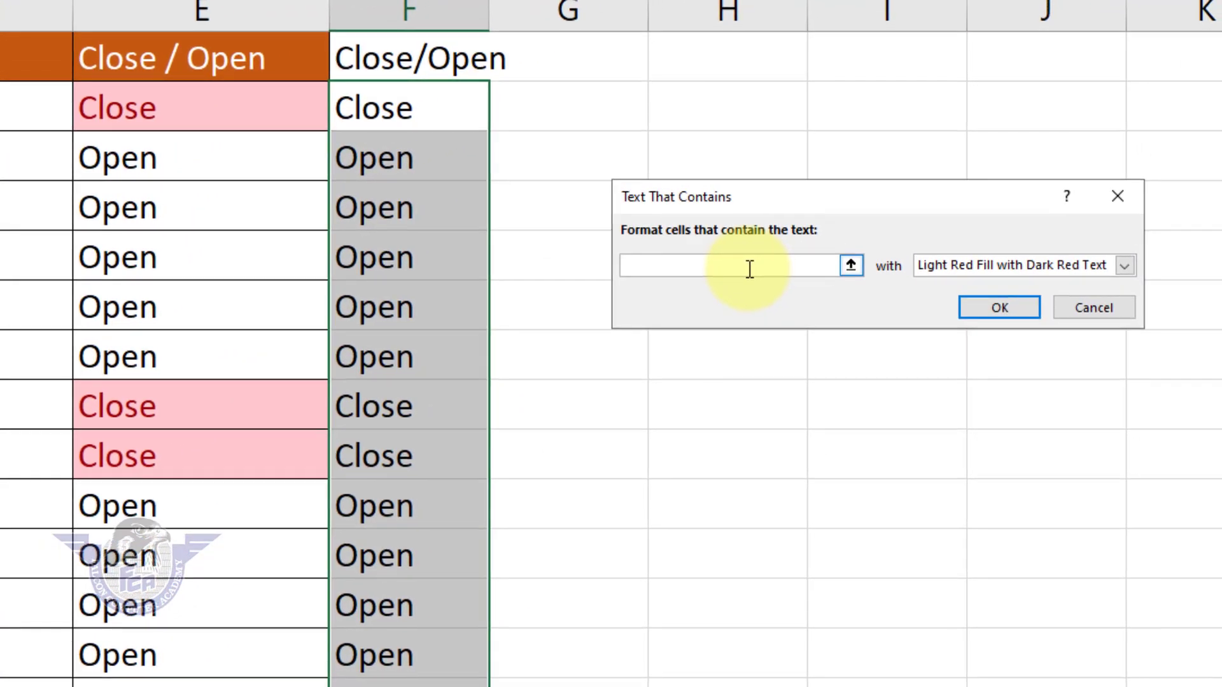
{"action": "type", "text": "close"}
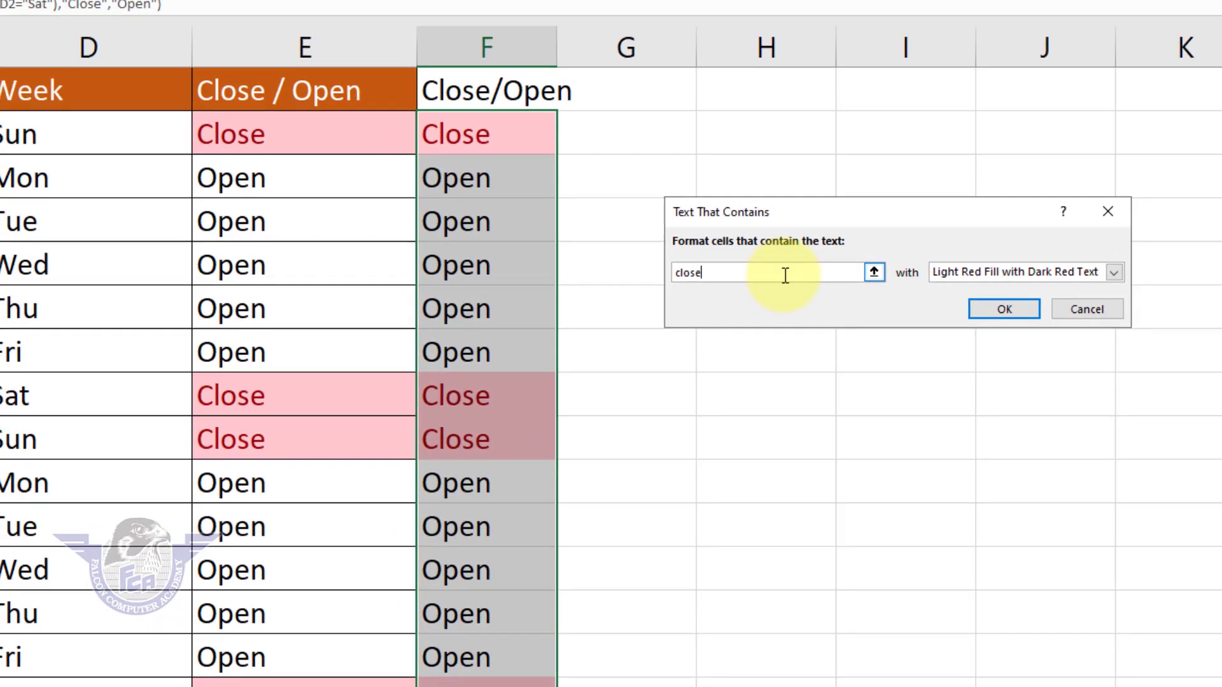
- Try "open" as the rule's matching text, and restore it to "Close"
{"action": "double_click", "coordinate": [732, 278]}
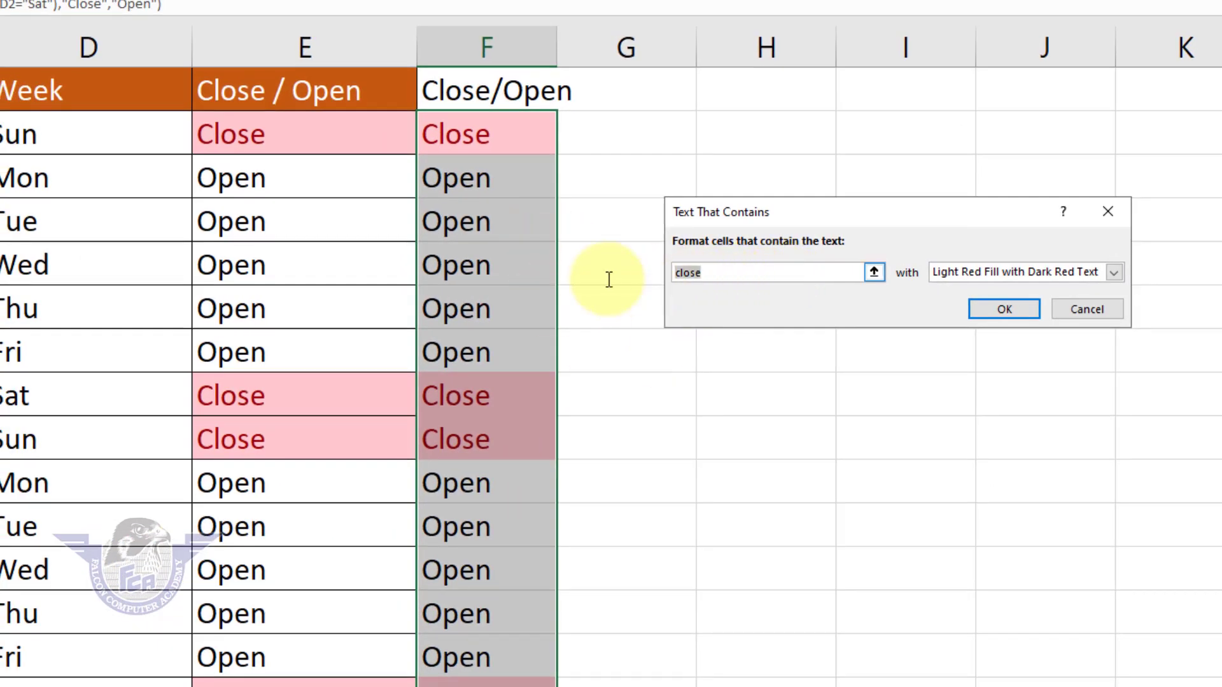
{"action": "type", "text": "open"}
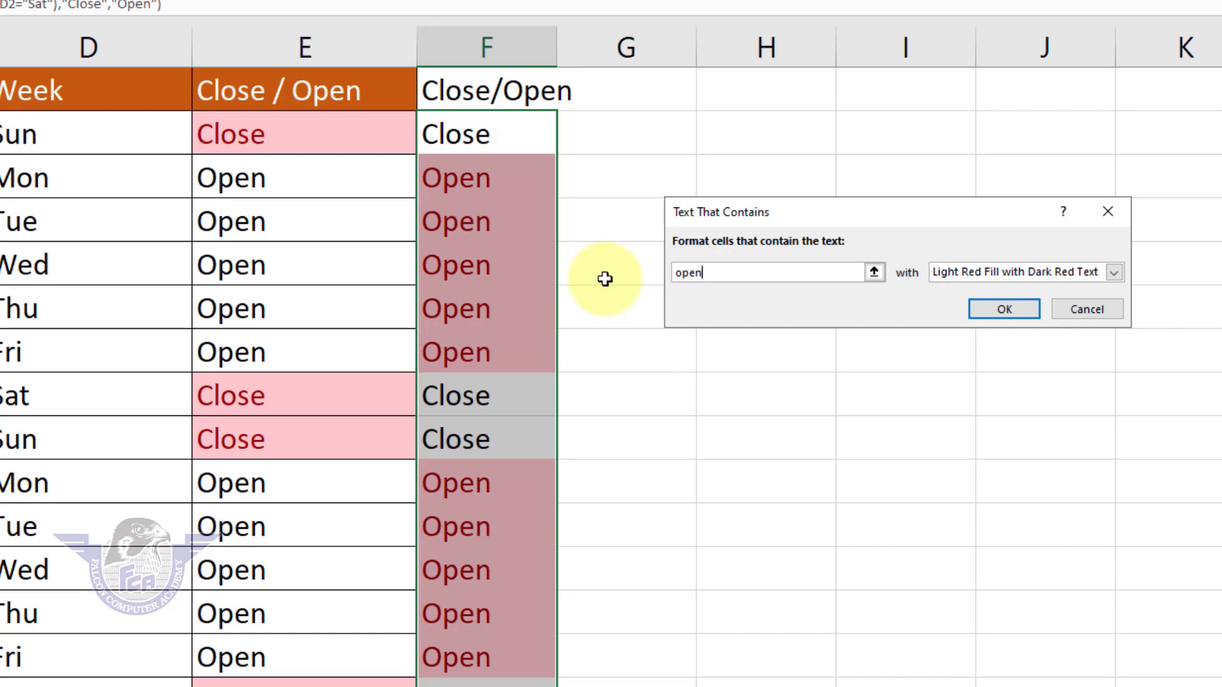
{"action": "key", "text": "BackSpace"}
{"action": "key", "text": "BackSpace"}
{"action": "key", "text": "BackSpace"}
{"action": "key", "text": "BackSpace"}
{"action": "type", "text": "Close"}
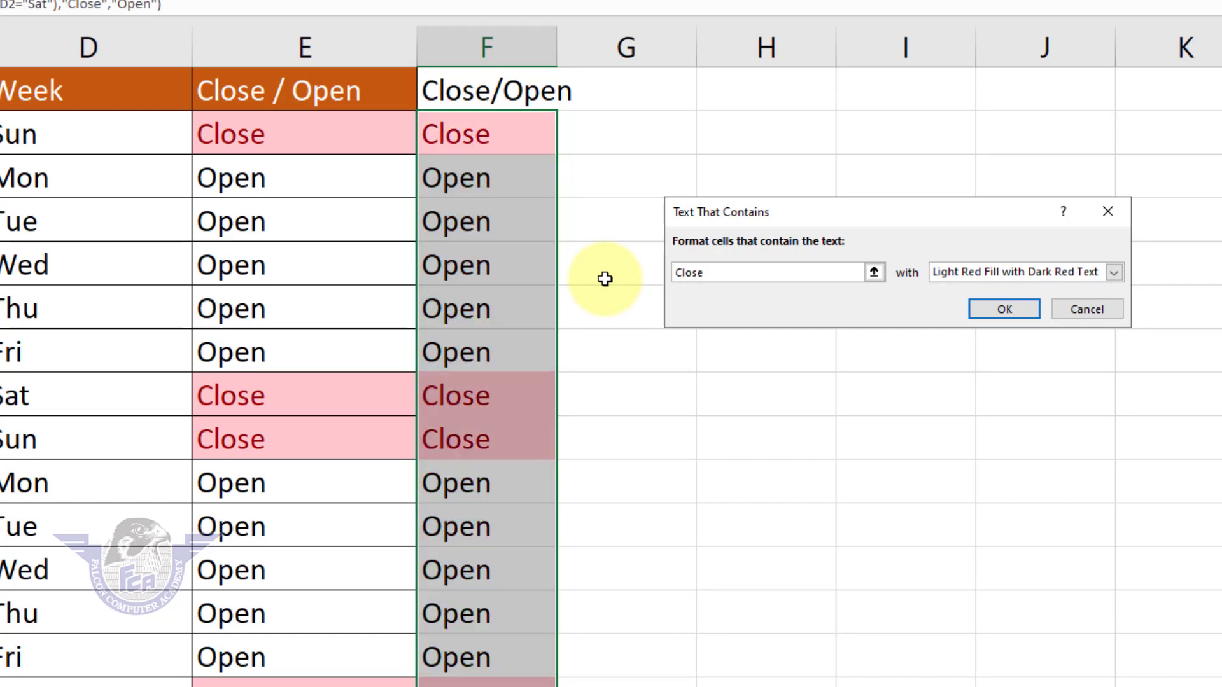
- Try the preset formats Yellow Fill with Dark Yellow Text and Green Fill with Dark Green Text on the rule
{"action": "left_click", "coordinate": [1048, 273]}
{"action": "left_click", "coordinate": [1021, 304]}
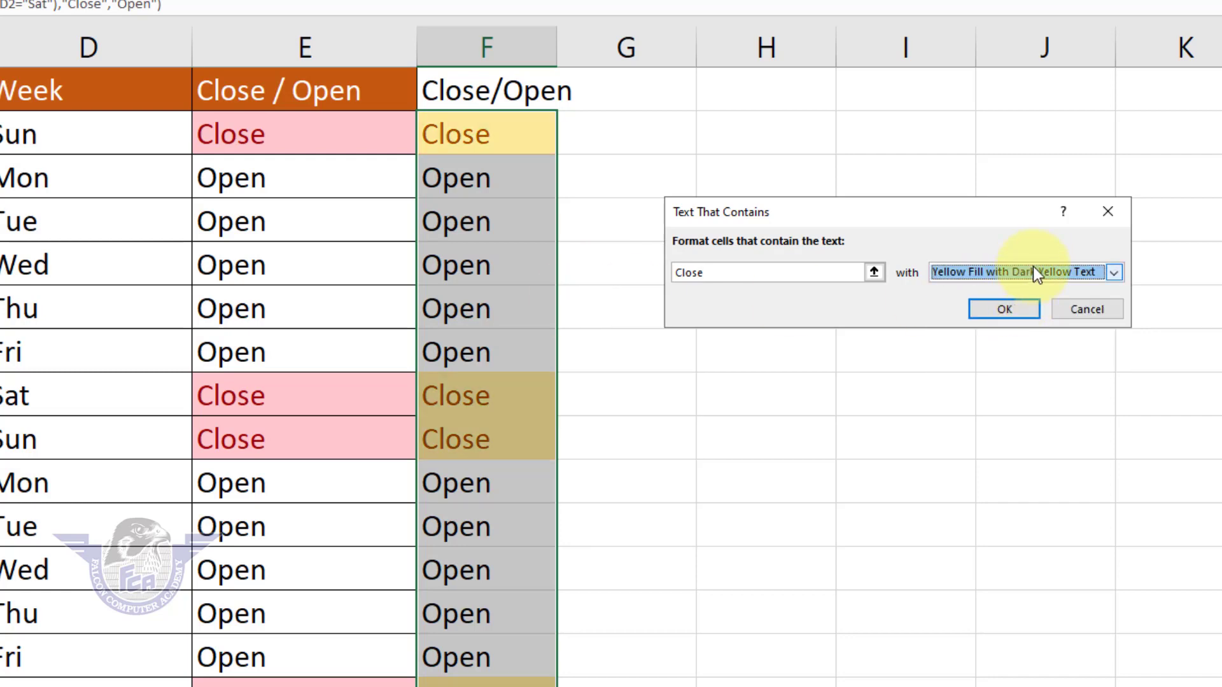
{"action": "left_click", "coordinate": [1031, 270]}
{"action": "left_click", "coordinate": [1003, 317]}
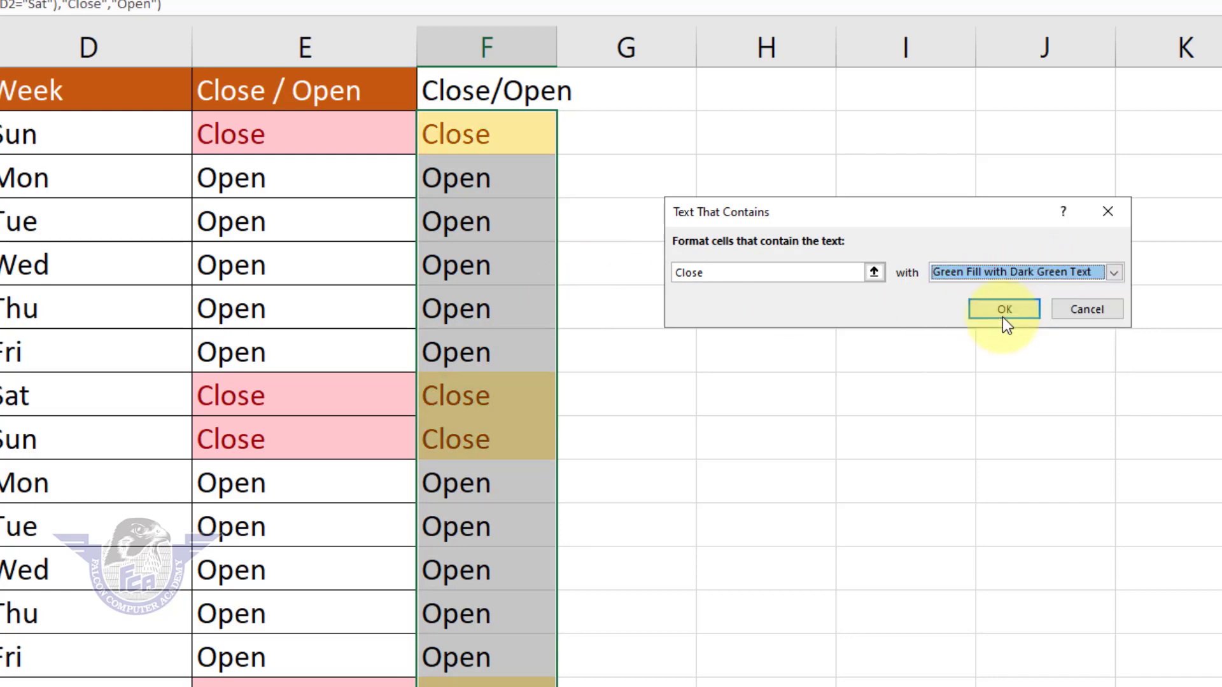
- Give the rule a custom format with a two-color gradient fill, using blue as Color 1 and light blue as Color 2
{"action": "left_click", "coordinate": [1026, 277]}
{"action": "left_click", "coordinate": [1006, 368]}
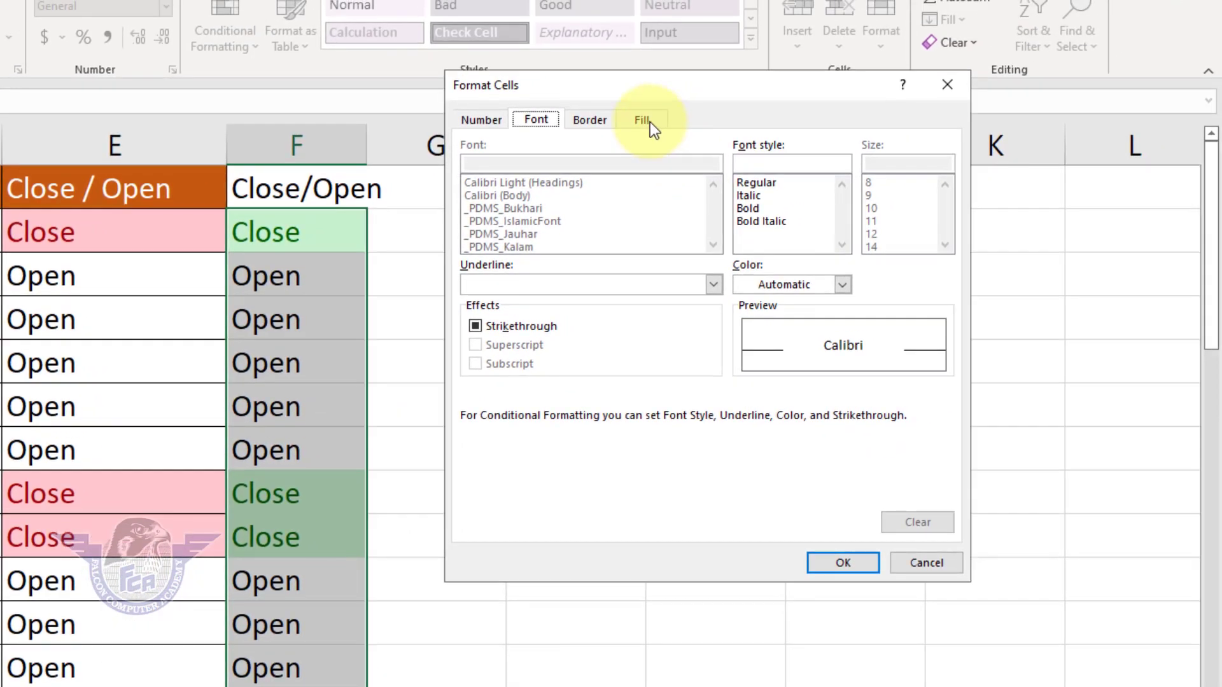
{"action": "left_click", "coordinate": [817, 30]}
{"action": "left_click", "coordinate": [509, 342]}
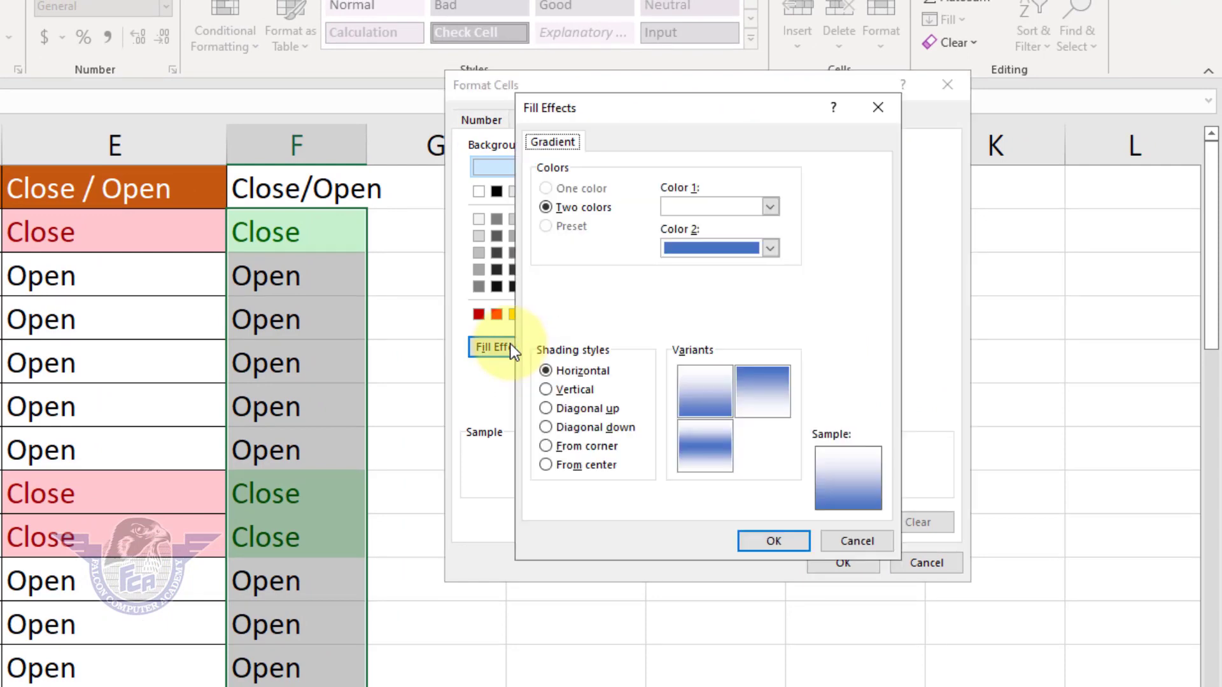
{"action": "left_click", "coordinate": [700, 213]}
{"action": "left_click", "coordinate": [737, 255]}
{"action": "left_click", "coordinate": [728, 248]}
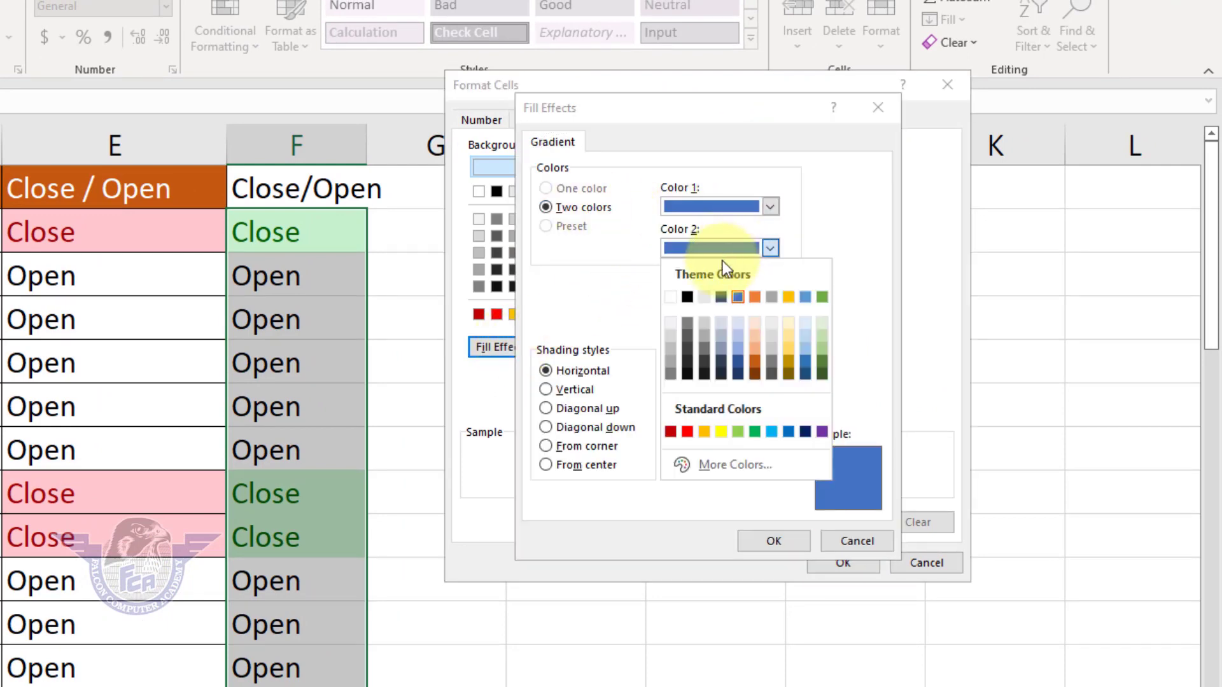
{"action": "left_click", "coordinate": [772, 433]}
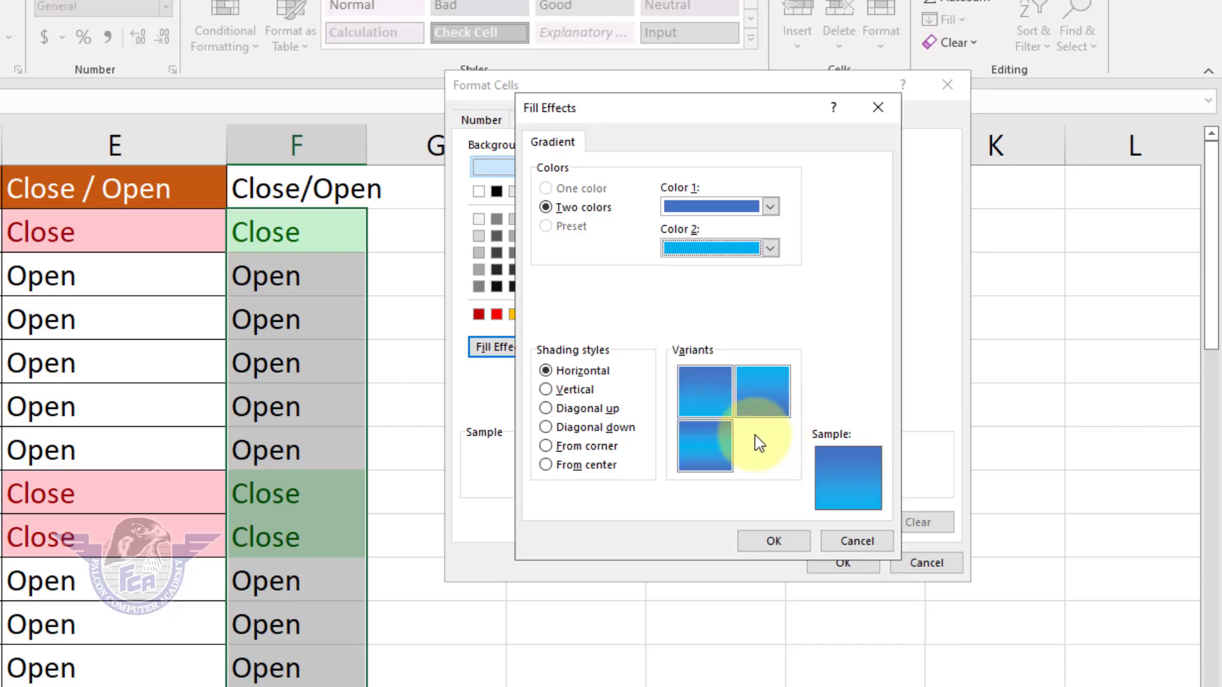
- Choose the horizontal gradient variant with the light blue band in the middle, and apply the finished rule to the selected column F cells
{"action": "left_click", "coordinate": [714, 447]}
{"action": "left_click", "coordinate": [771, 542]}
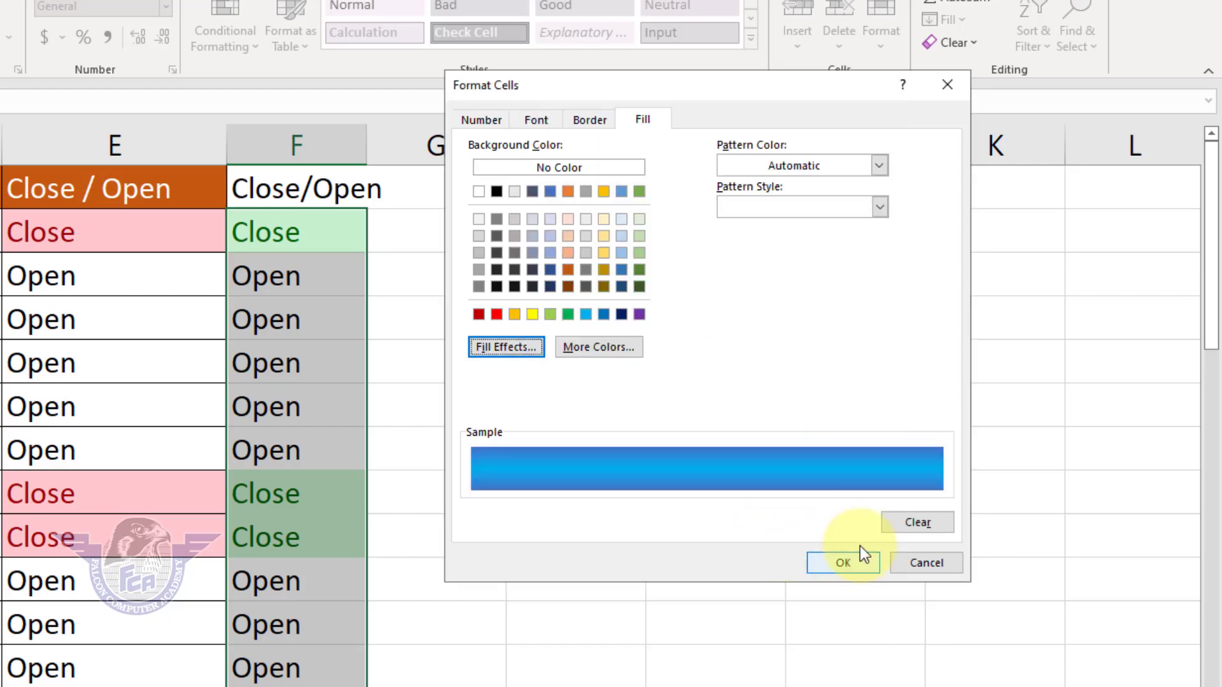
{"action": "left_click", "coordinate": [858, 561]}
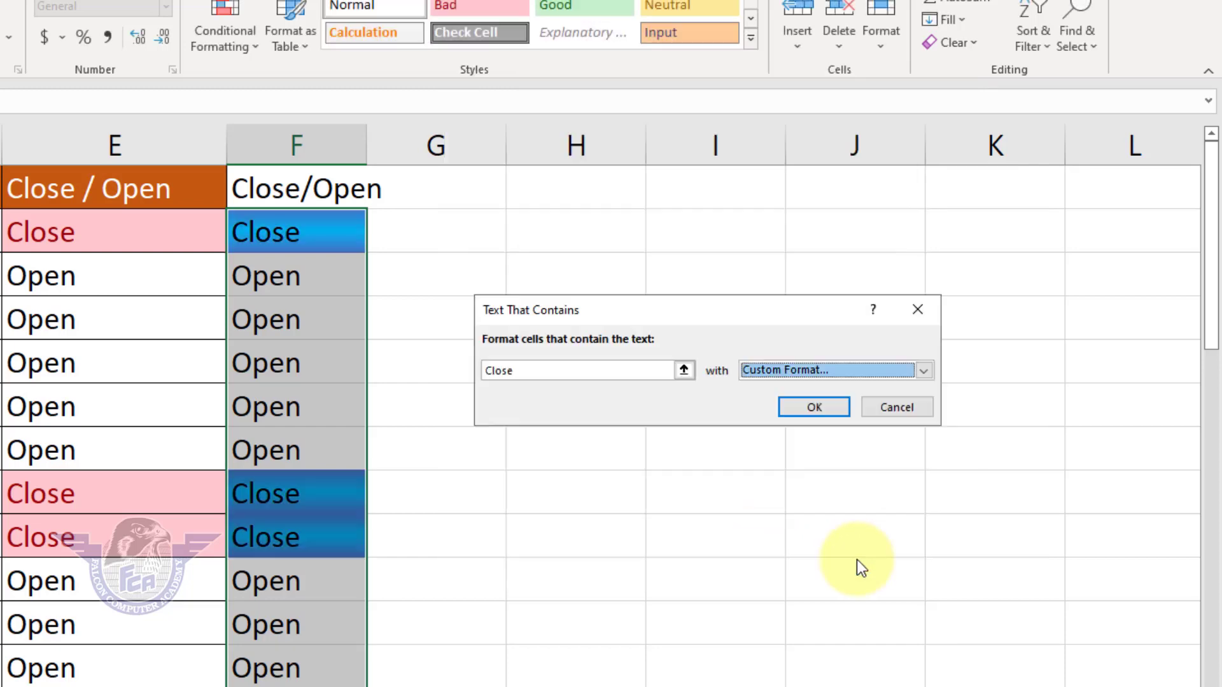
{"action": "left_click", "coordinate": [821, 407]}
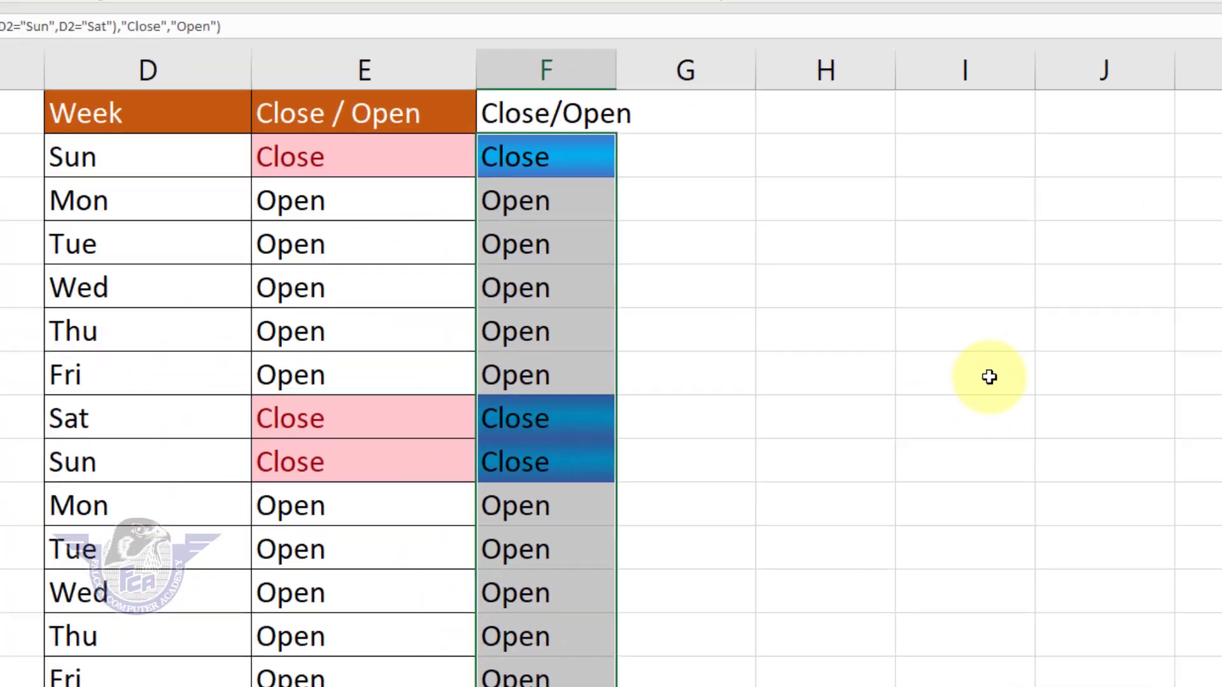
{"action": "left_click", "coordinate": [739, 454]}
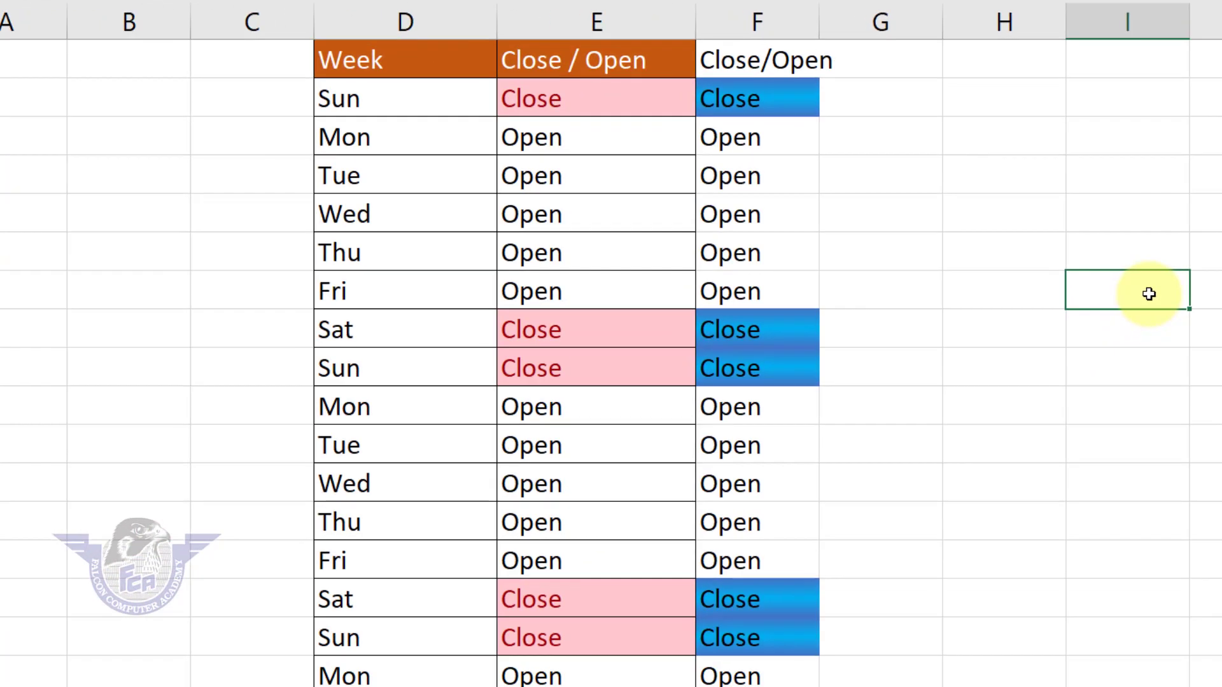